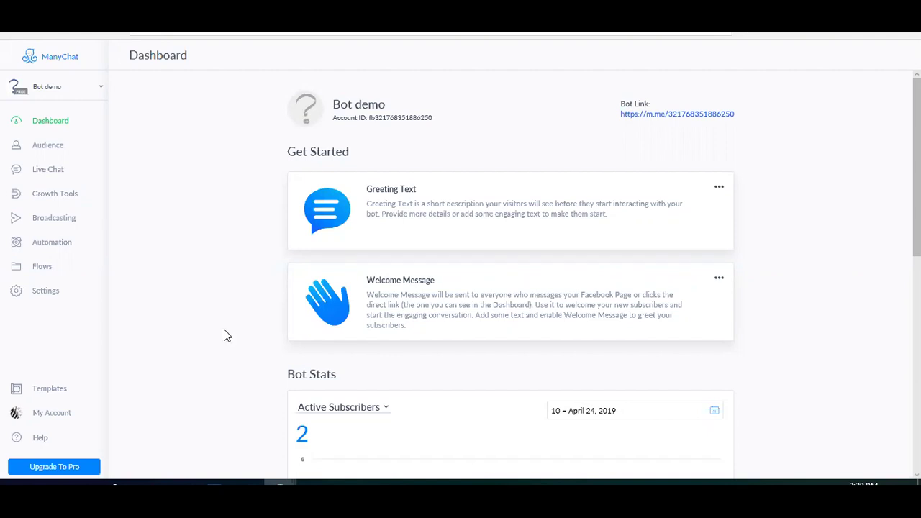
# - Create a Messenger Ref URL growth tool and reword its opt-in message: "Thank you for requesting your free Affiliate Marketing 101 Guide. Click the file below to download."
pyautogui.click(65, 198)
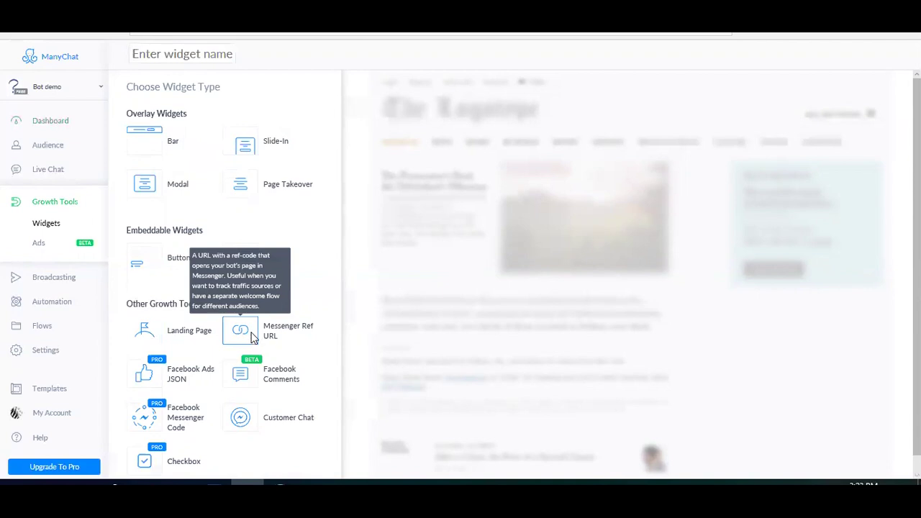
pyautogui.click(272, 330)
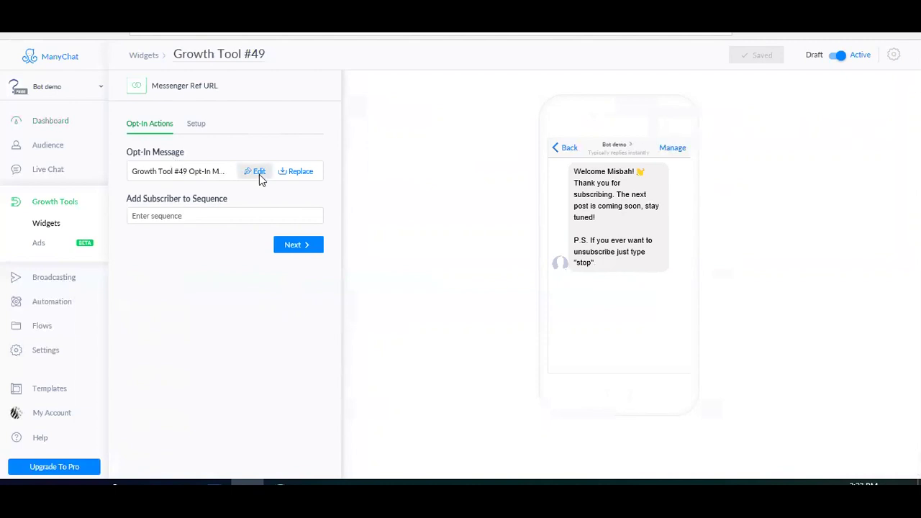
pyautogui.click(259, 174)
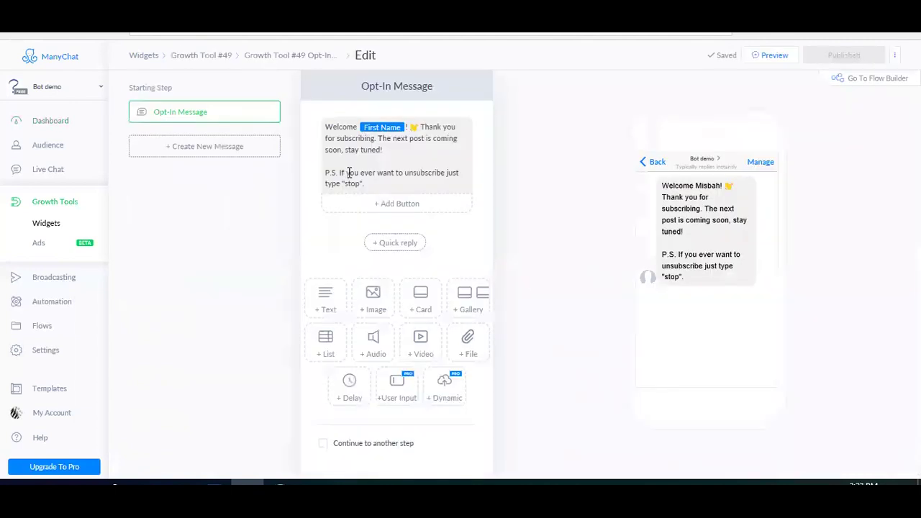
pyautogui.click(348, 172)
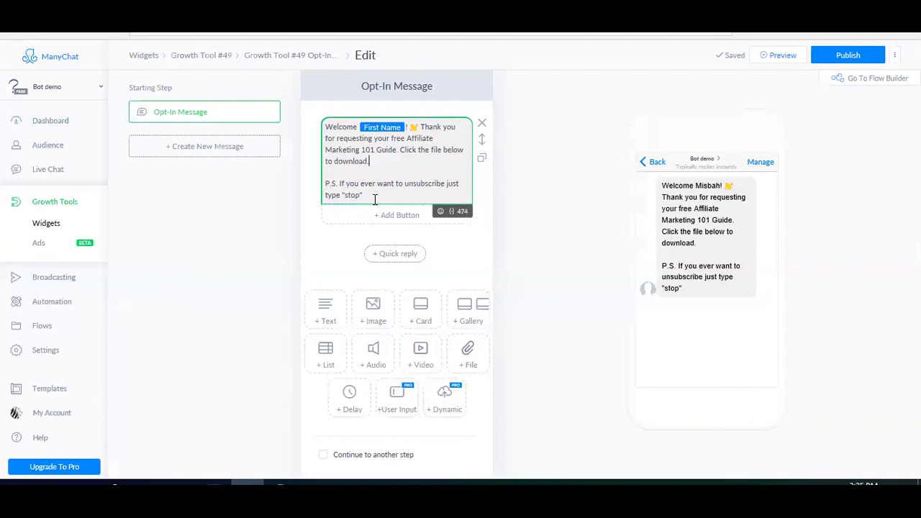
# - Add a File block beneath the opt-in message text and publish the message
pyautogui.click(468, 353)
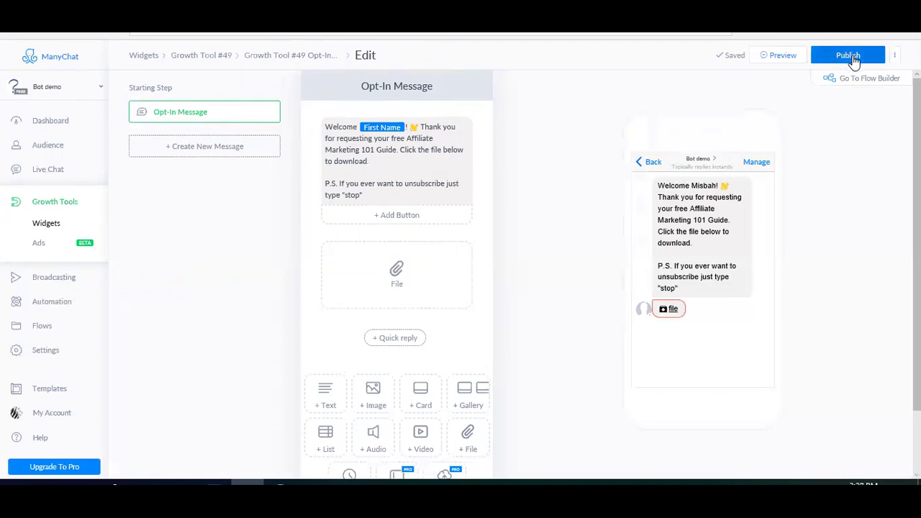
pyautogui.click(407, 165)
pyautogui.click(853, 59)
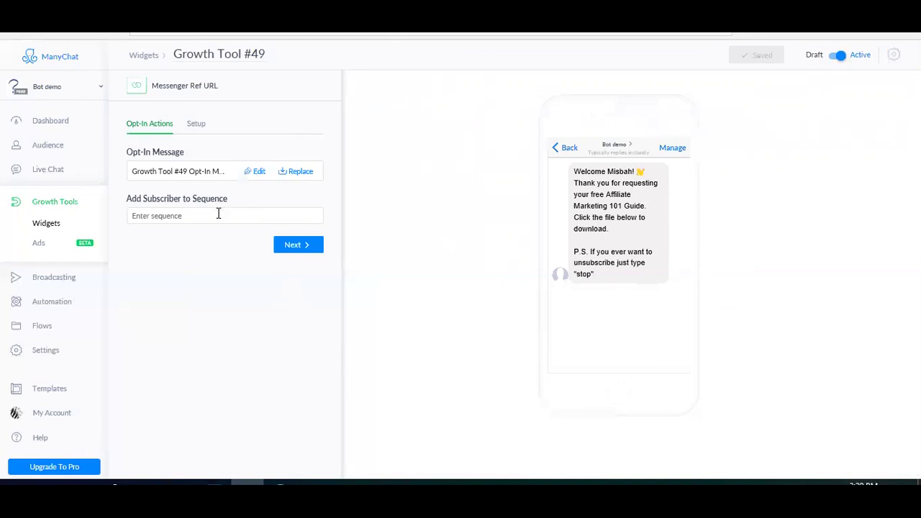
# - Set the growth tool to add subscribers to the demo sequence and save the widget
pyautogui.click(218, 214)
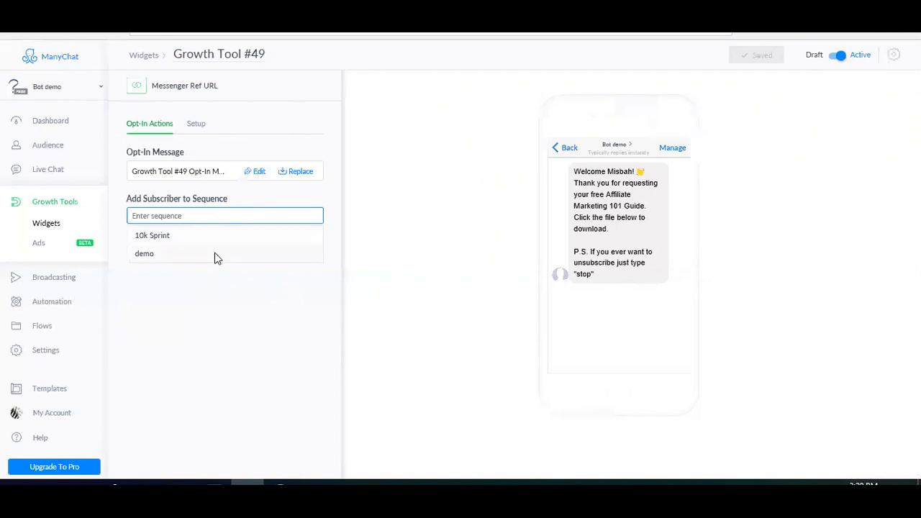
pyautogui.click(217, 255)
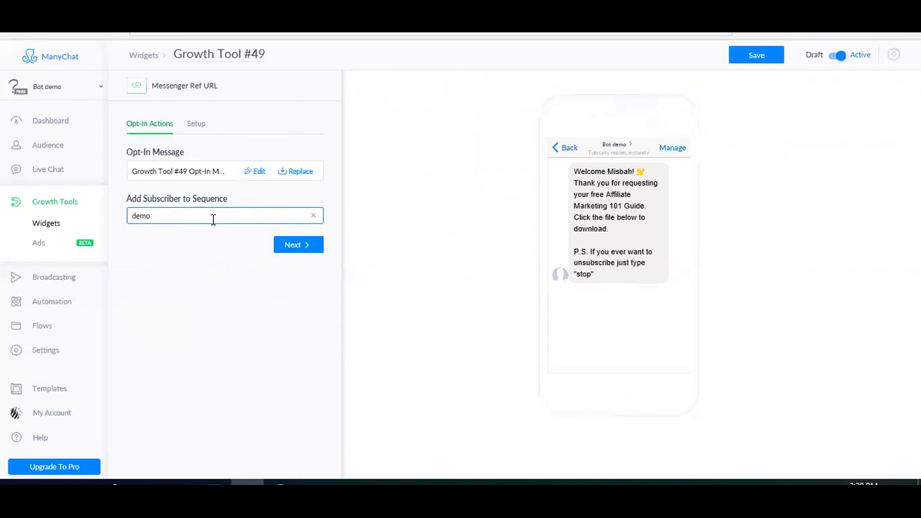
pyautogui.click(286, 248)
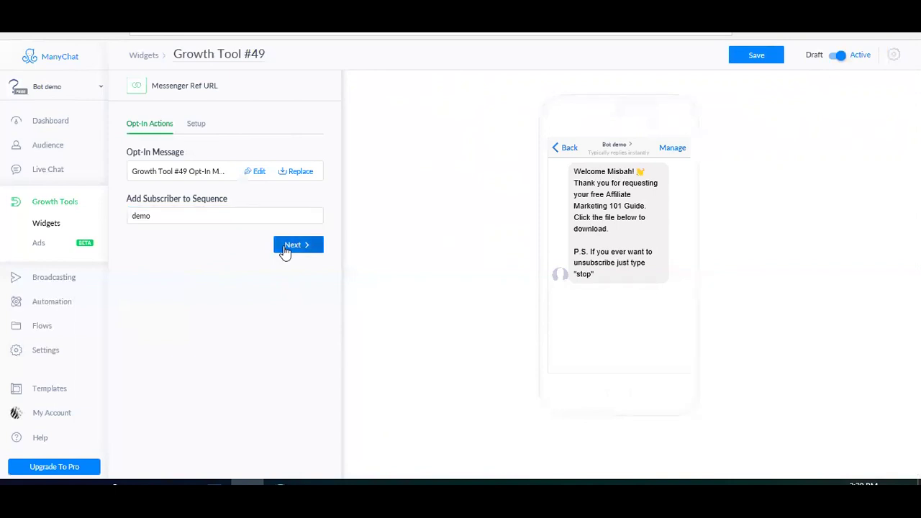
pyautogui.click(286, 249)
pyautogui.click(760, 62)
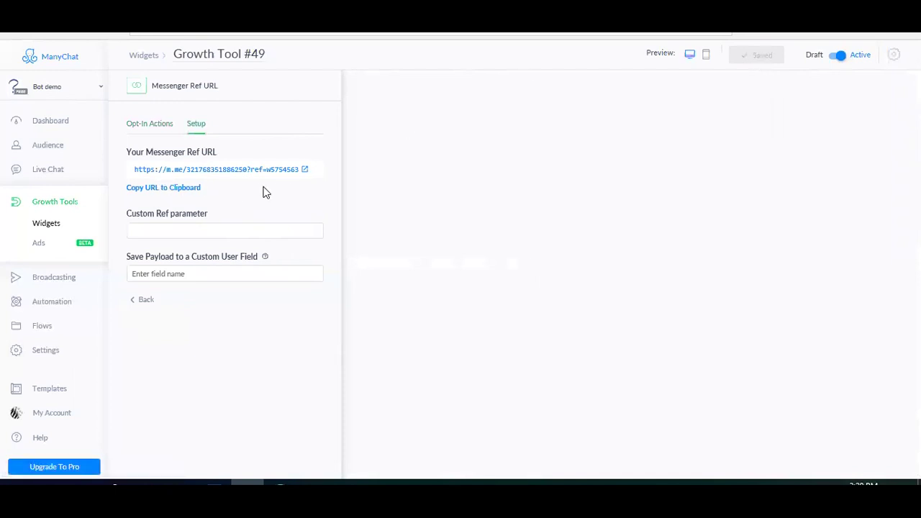
# - Copy the Messenger Ref URL, then save the growth tool with the custom ref parameter Affiliatemarketing101
pyautogui.click(183, 189)
pyautogui.click(238, 230)
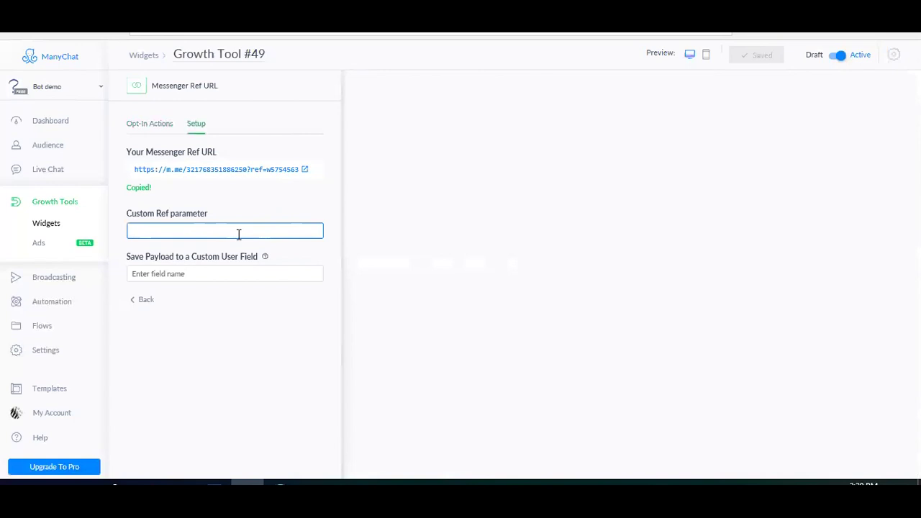
pyautogui.write('Affilia')
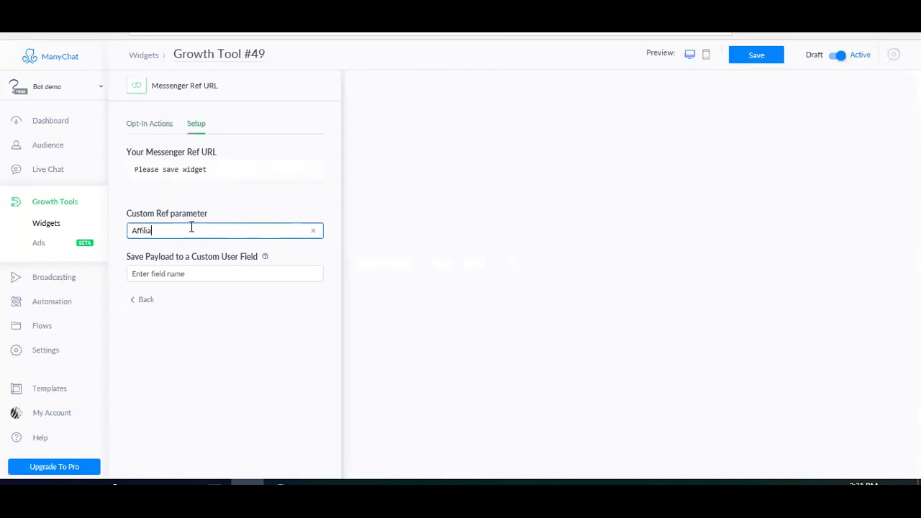
pyautogui.write('temarketing101')
pyautogui.click(762, 64)
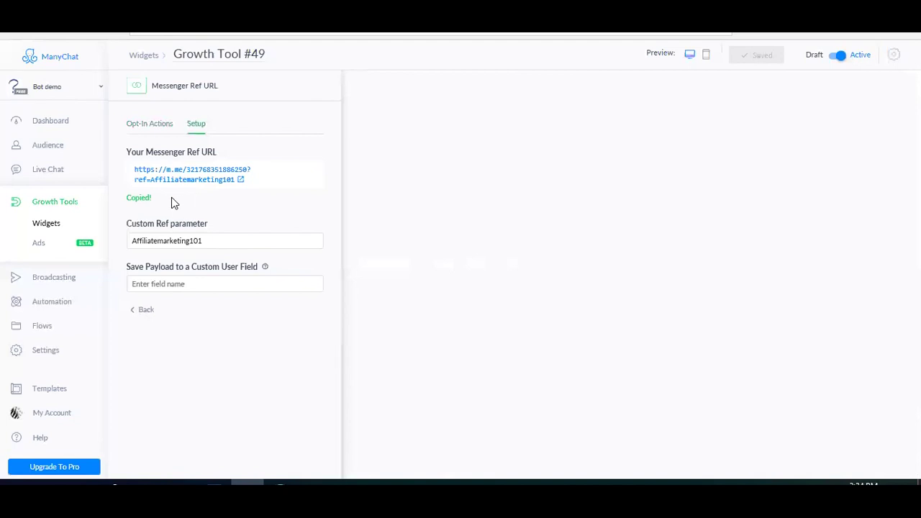
# - Create a new automation sequence named Demo
pyautogui.click(61, 305)
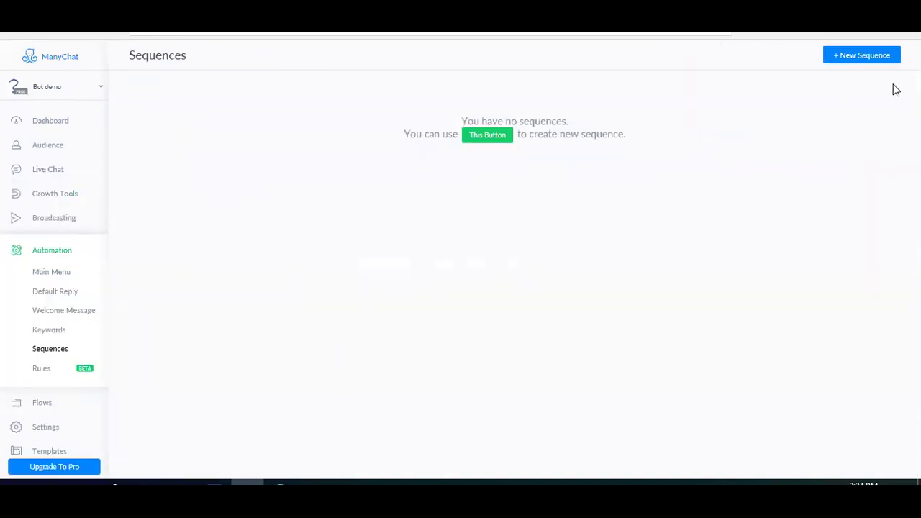
pyautogui.click(872, 61)
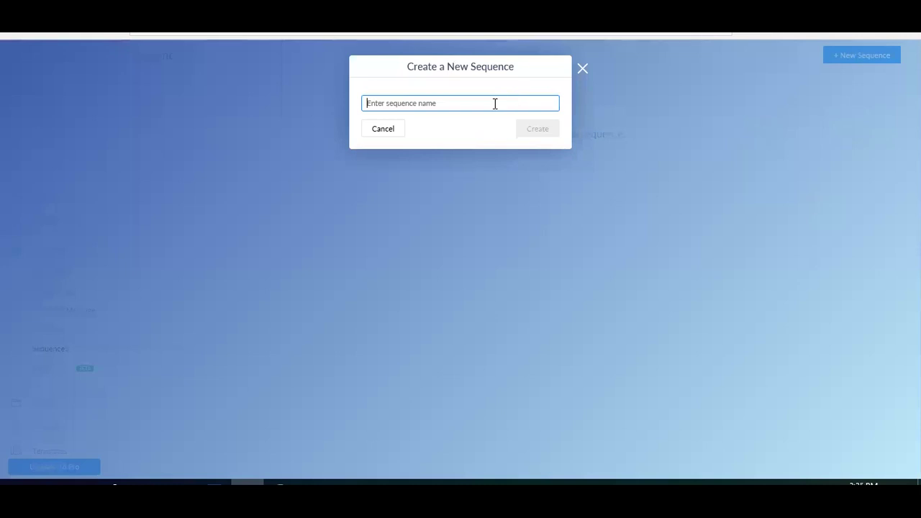
pyautogui.write('De')
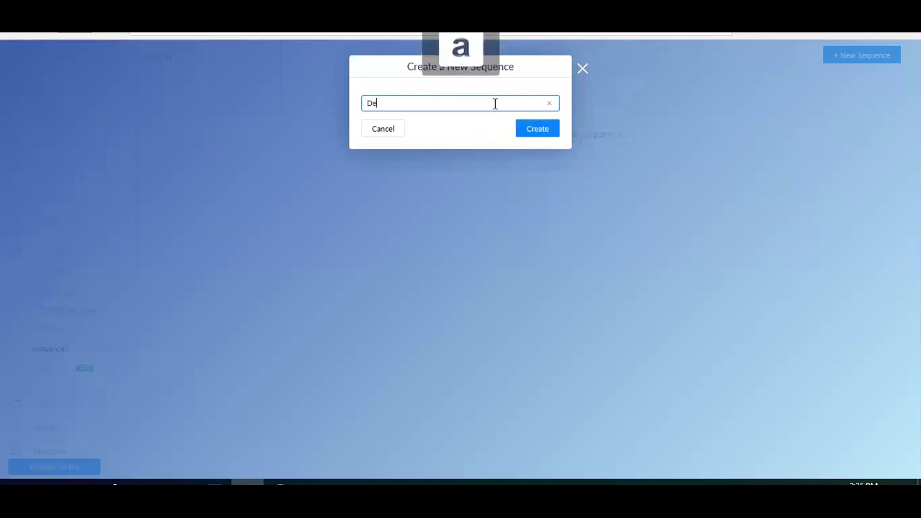
pyautogui.write('mo')
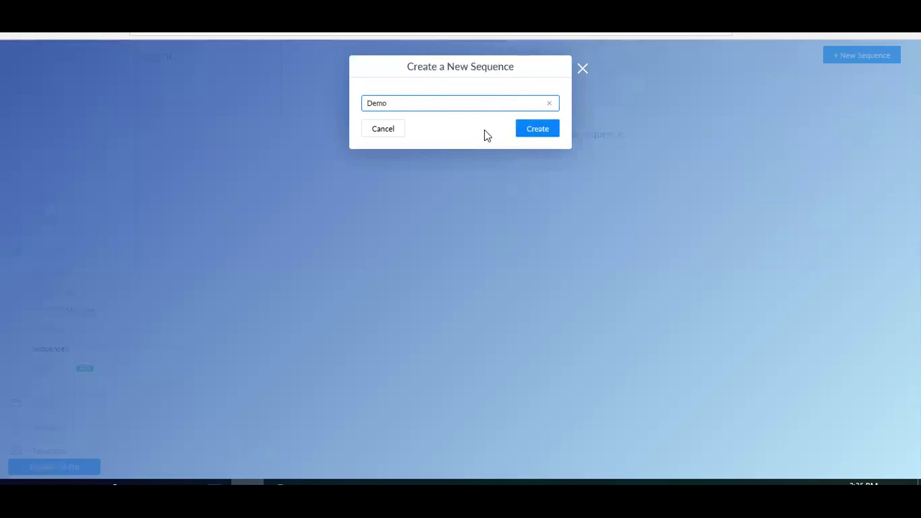
pyautogui.click(551, 135)
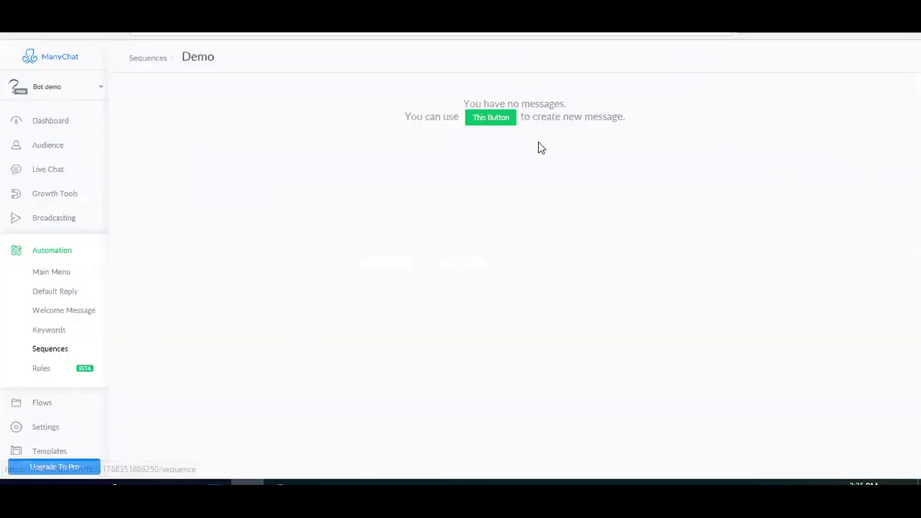
# - Add and publish a first sequence message: "Hey [First Name], I hope you read my Affiliate marketing 101 Guide where I show you ...."
pyautogui.click(498, 121)
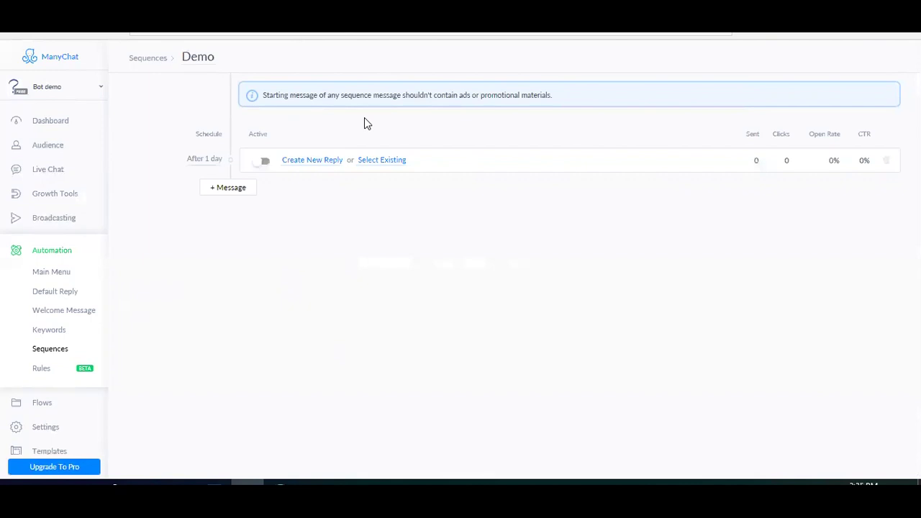
pyautogui.click(334, 162)
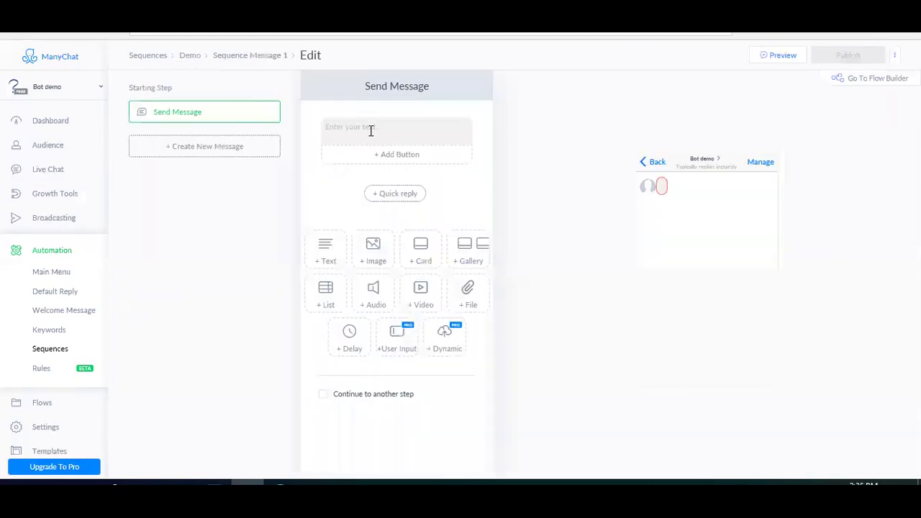
pyautogui.click(371, 131)
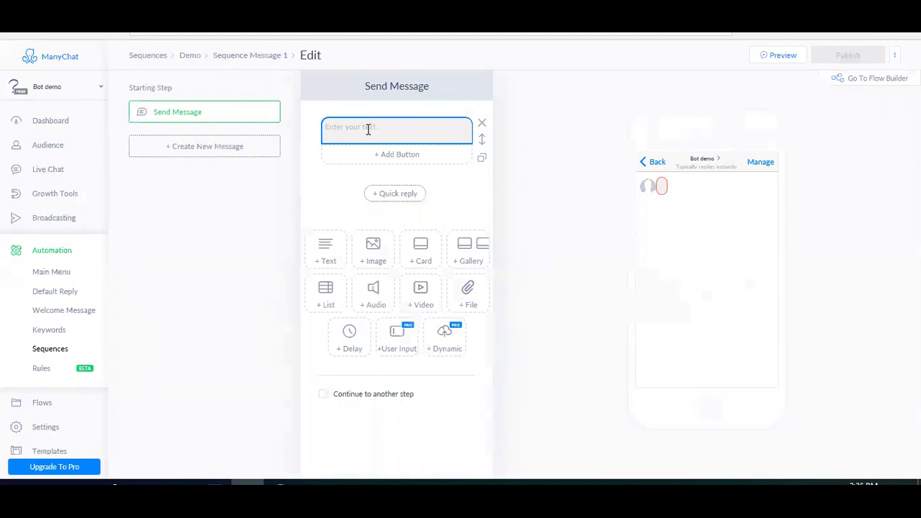
pyautogui.click(367, 129)
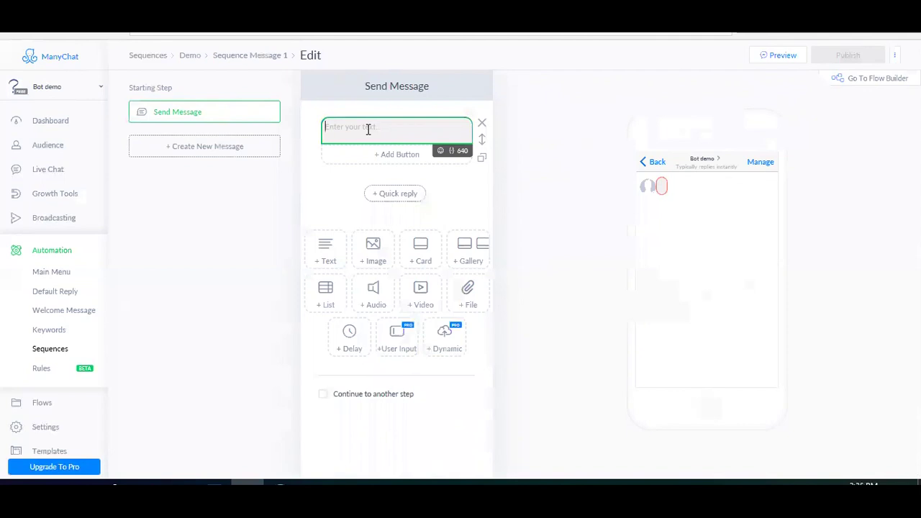
pyautogui.hotkey('ctrl', 'v')
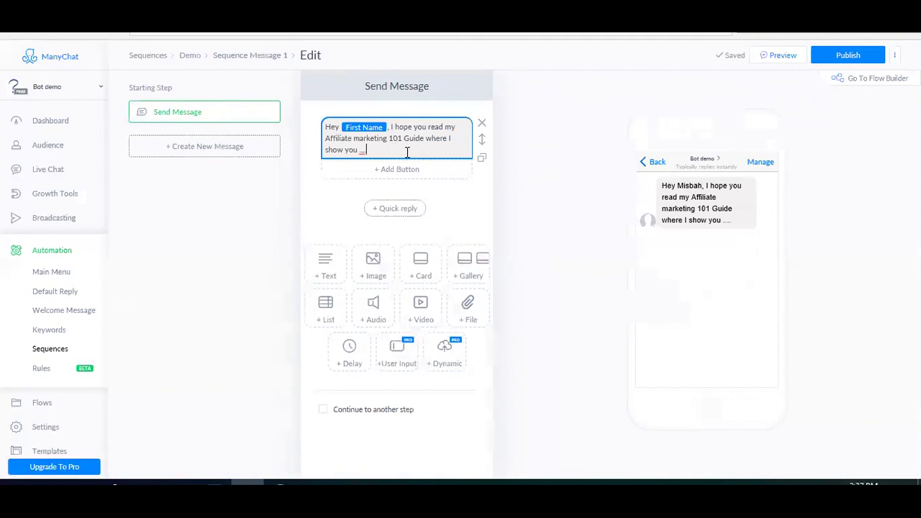
pyautogui.click(849, 56)
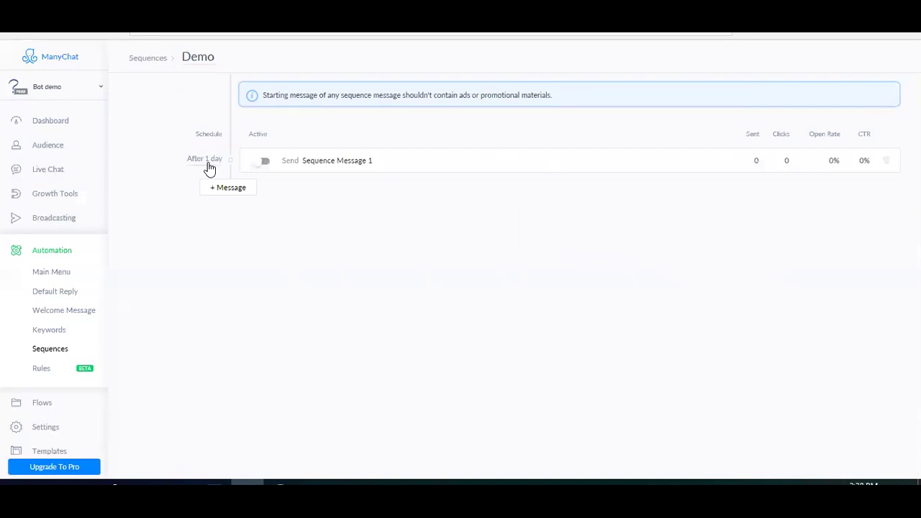
# - Schedule the first sequence message to be sent 1 hour after a user subscribes to the sequence
pyautogui.click(206, 159)
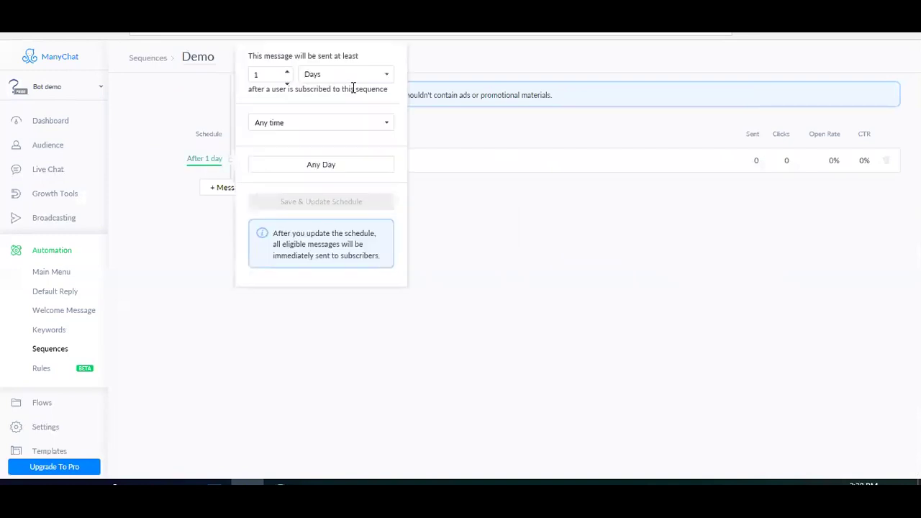
pyautogui.click(386, 77)
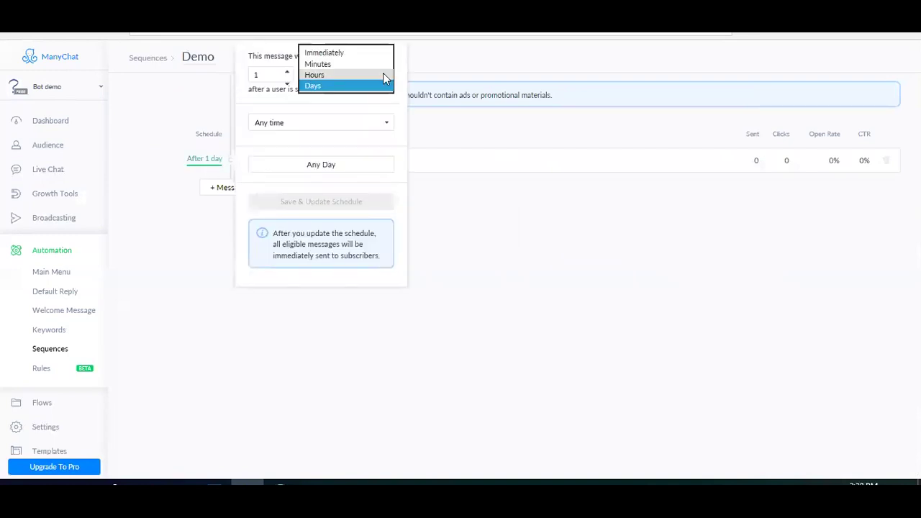
pyautogui.click(383, 73)
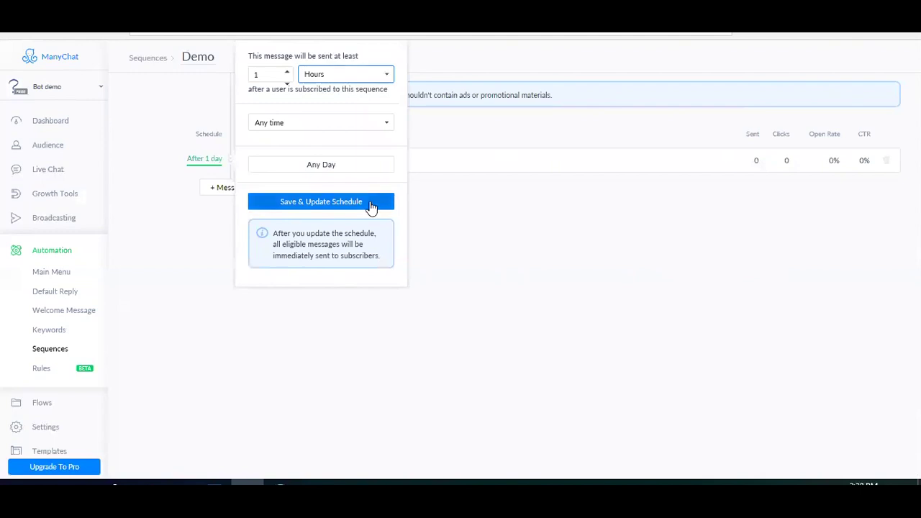
pyautogui.click(371, 206)
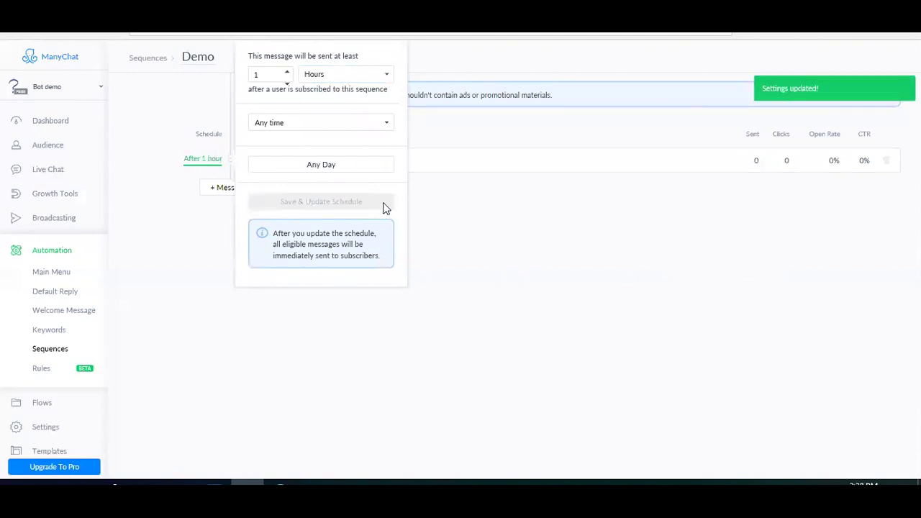
pyautogui.click(415, 229)
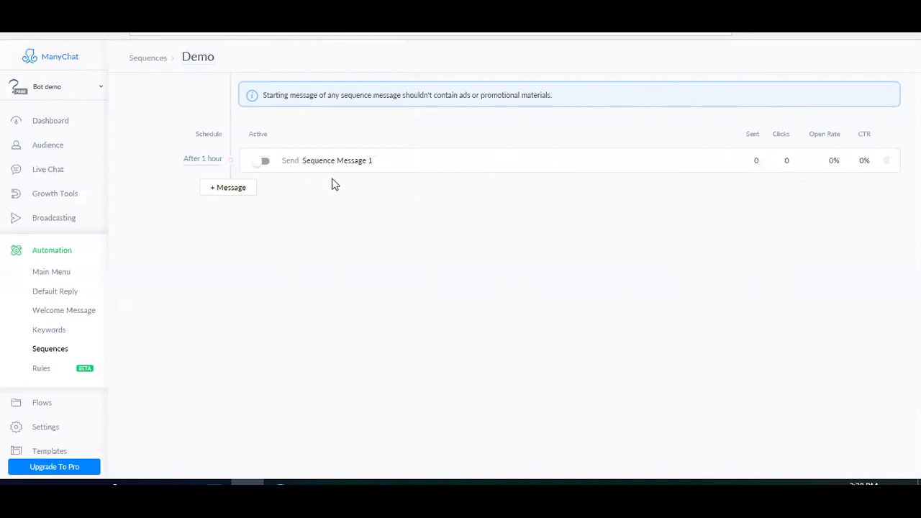
# - Activate the first sequence message and add a second message to the Demo sequence
pyautogui.click(264, 164)
pyautogui.click(245, 190)
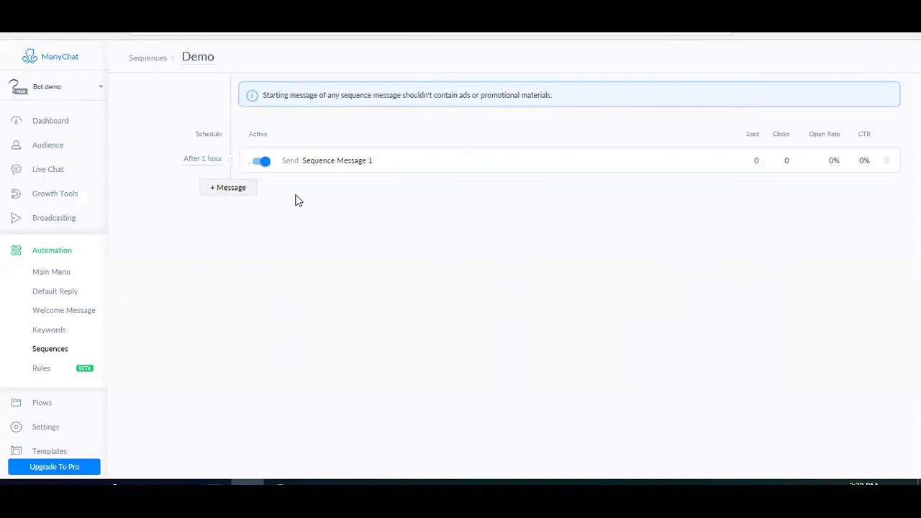
pyautogui.click(310, 191)
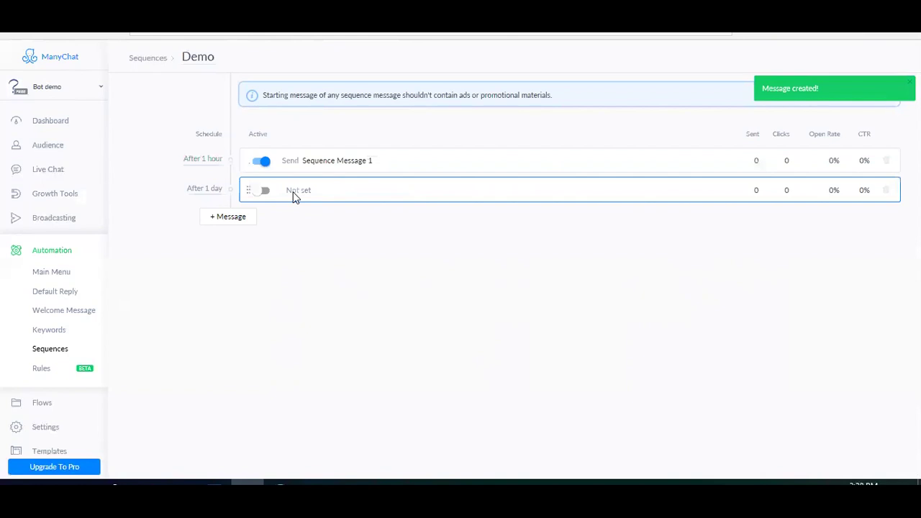
# - Open the second sequence message and give it the greeting "Good news for you [First Name]!" with a dancing emoji and a GIF below
pyautogui.click(293, 196)
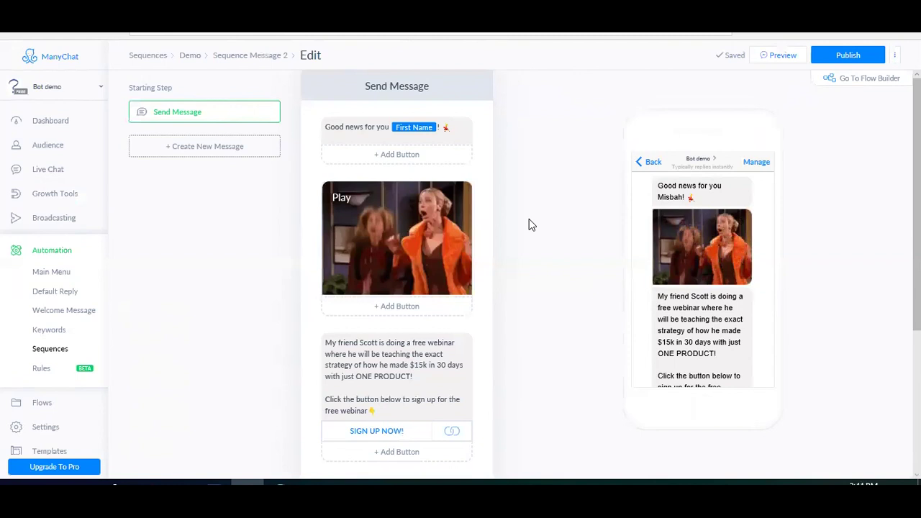
pyautogui.click(384, 138)
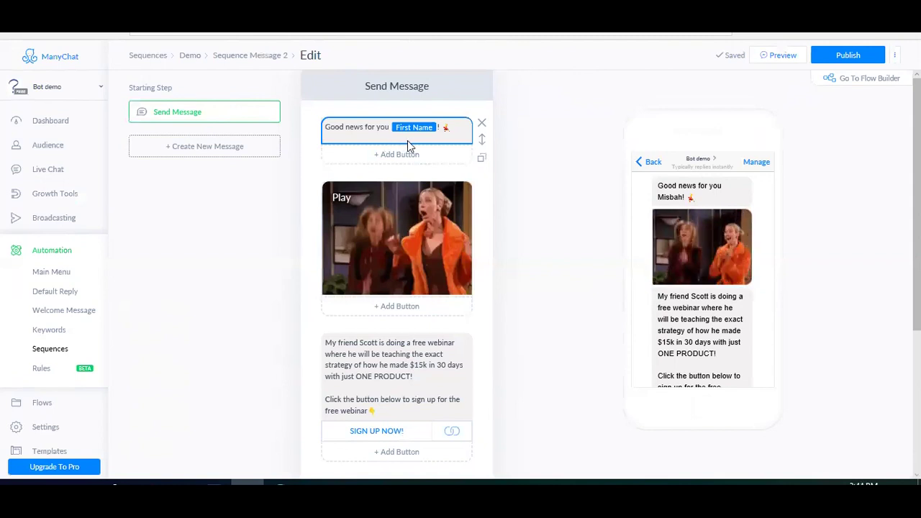
pyautogui.click(458, 129)
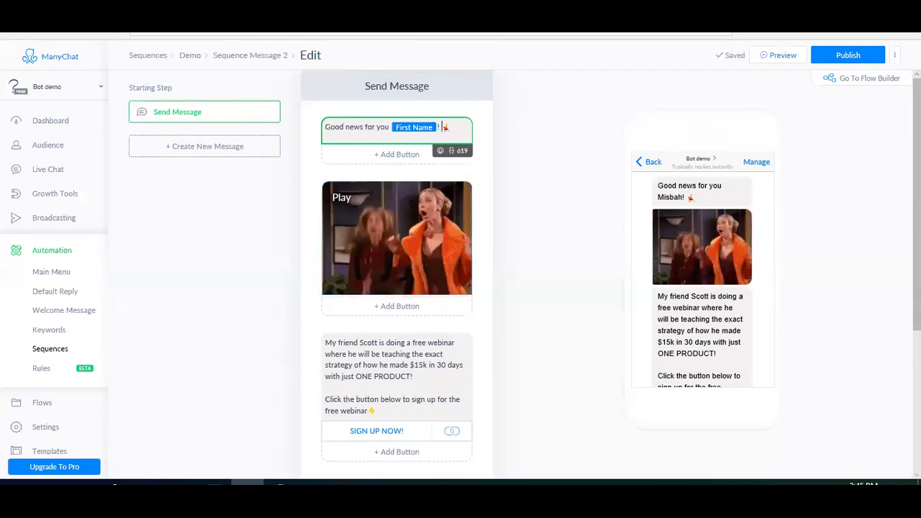
pyautogui.scroll(-1, 489, 346)
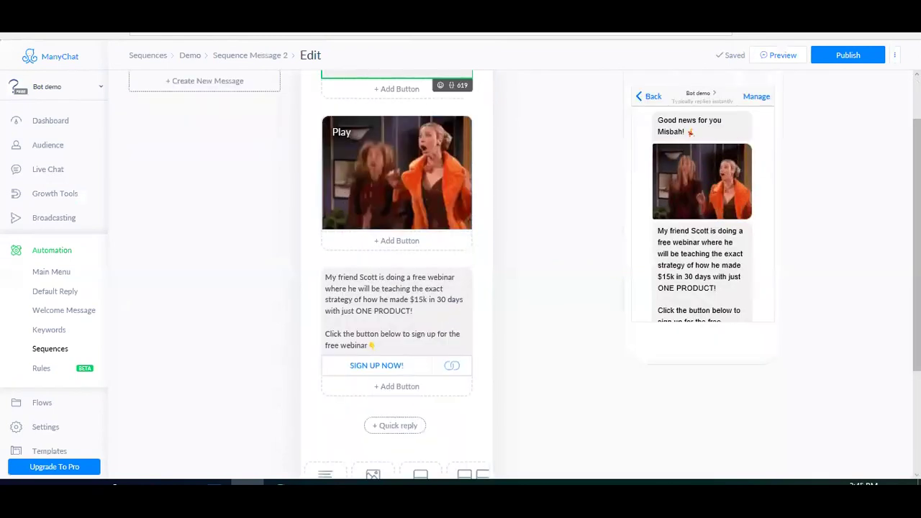
pyautogui.scroll(-2, 492, 370)
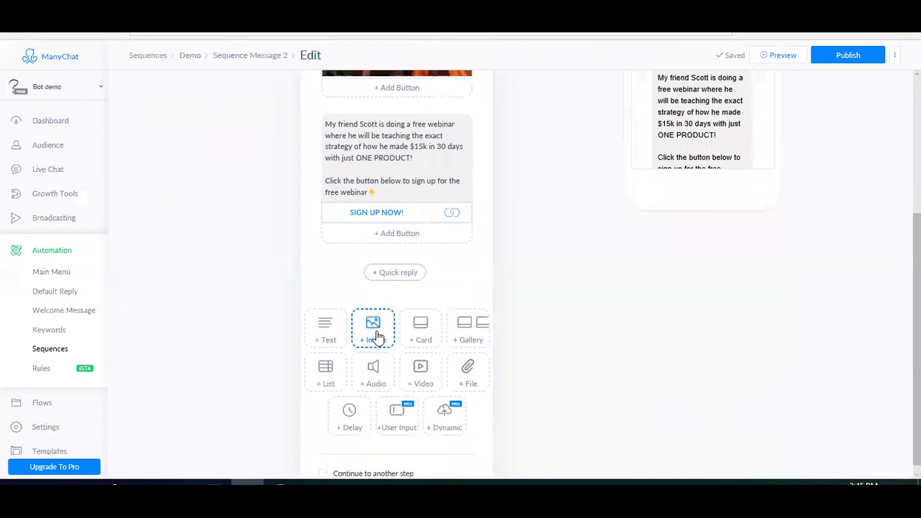
pyautogui.scroll(2, 396, 273)
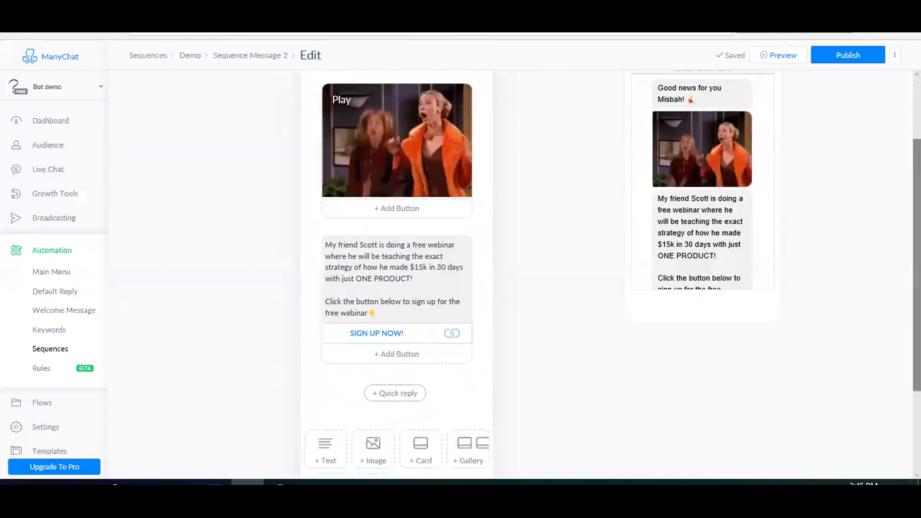
pyautogui.click(374, 256)
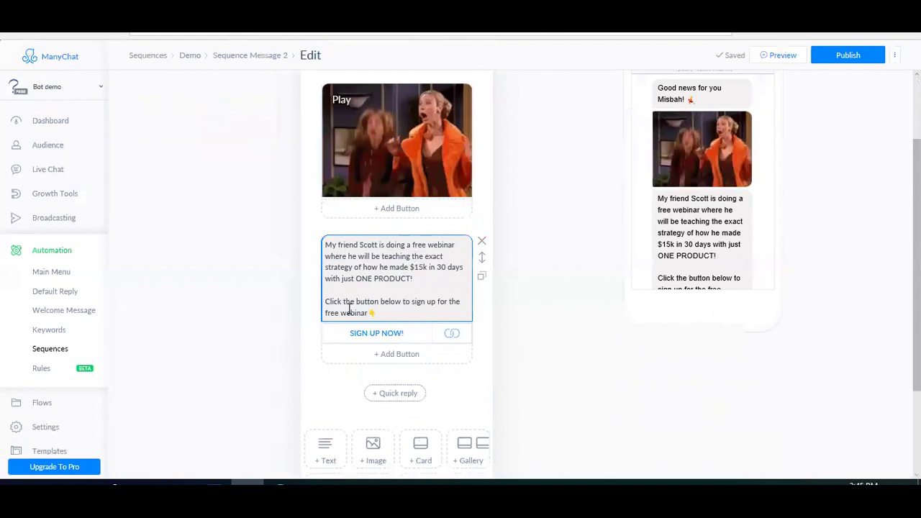
pyautogui.click(405, 336)
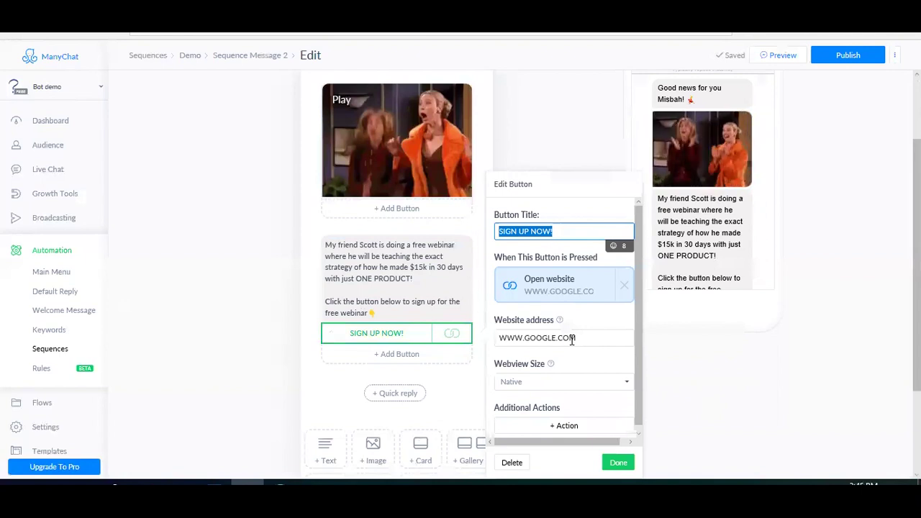
pyautogui.click(618, 464)
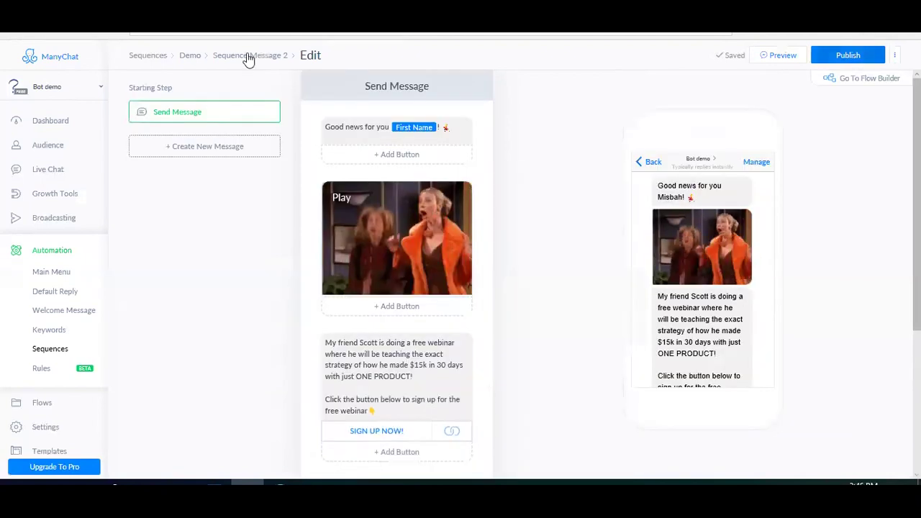
pyautogui.click(203, 63)
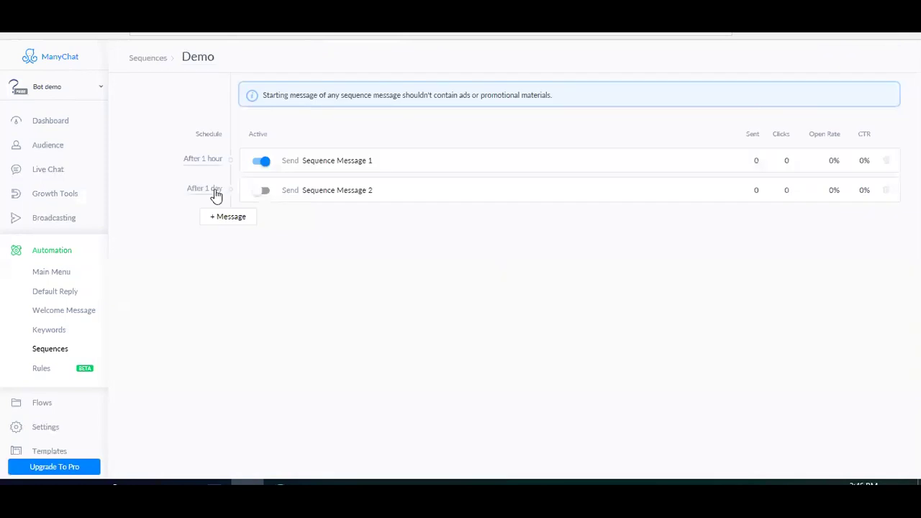
# - Schedule the second sequence message to be sent 2 days after the previous message
pyautogui.click(216, 194)
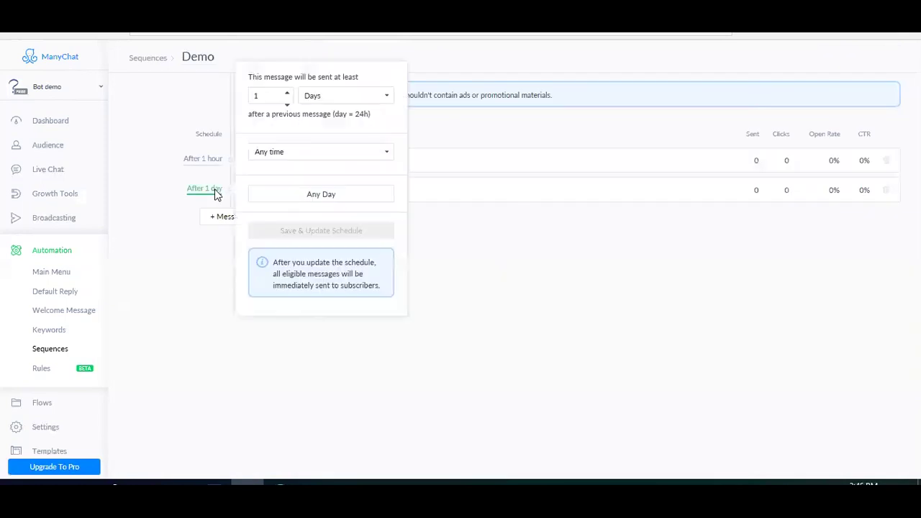
pyautogui.click(288, 105)
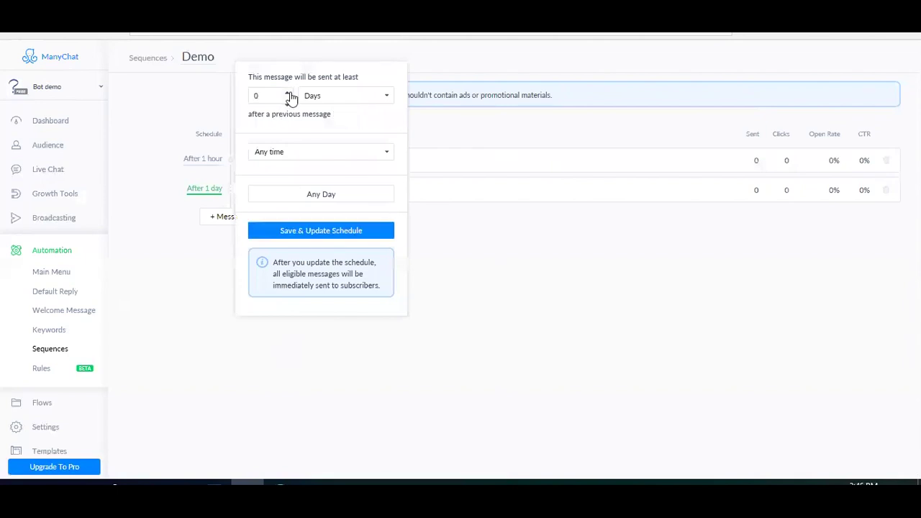
pyautogui.click(288, 94)
pyautogui.click(289, 93)
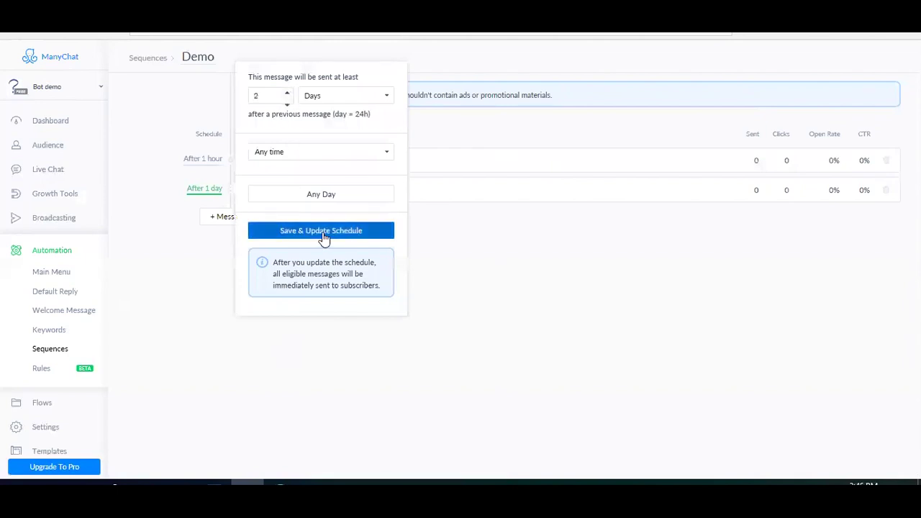
pyautogui.click(322, 238)
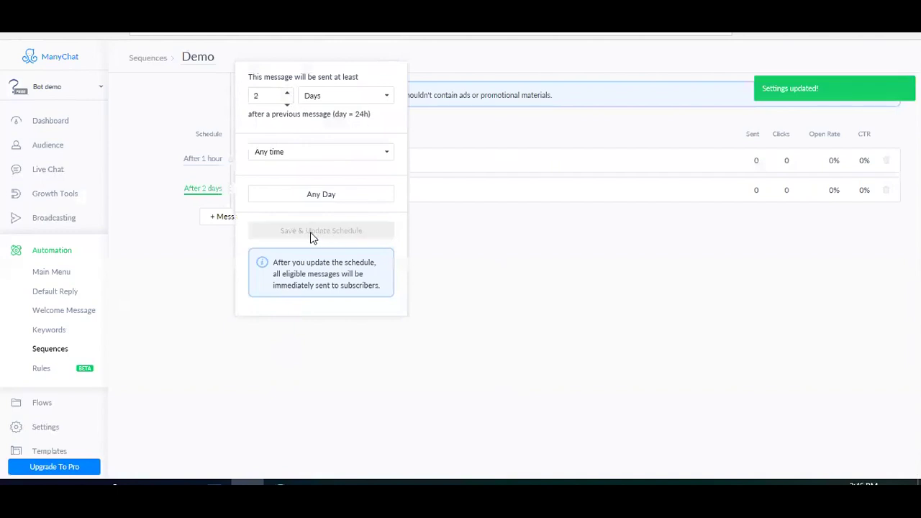
# - Activate the second message in the Demo sequence and add another message below it
pyautogui.click(265, 196)
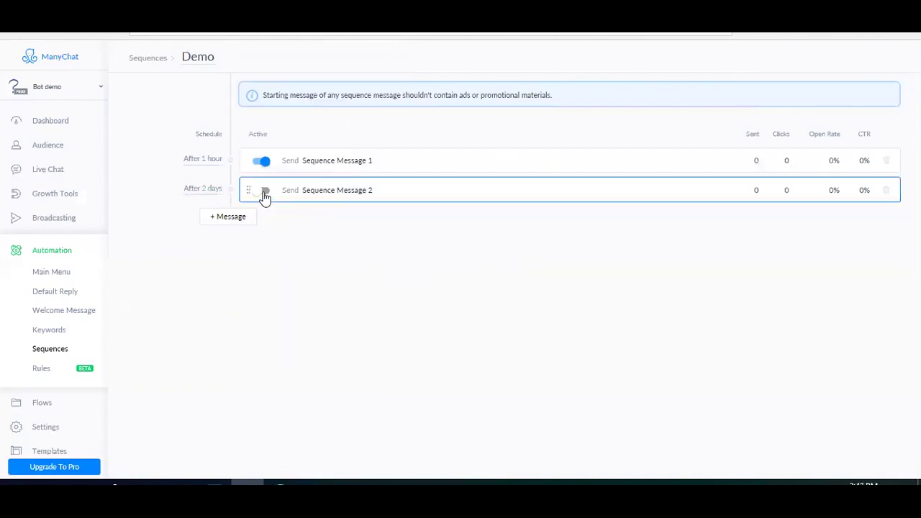
pyautogui.click(263, 193)
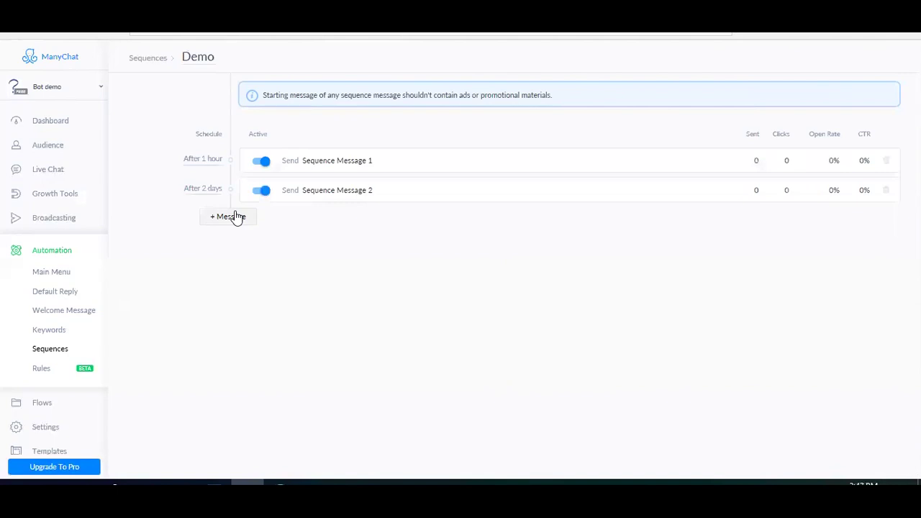
pyautogui.click(235, 216)
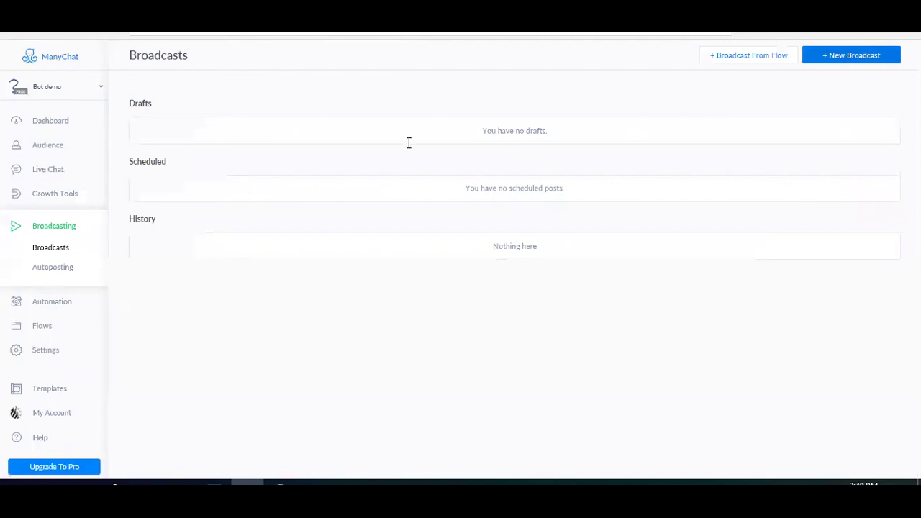
# - Create a broadcast asking "Do you want to join me?" with YES leading to an RSVP NOW! message and NO to "Ok. No worries! Have a great day!"
pyautogui.click(354, 148)
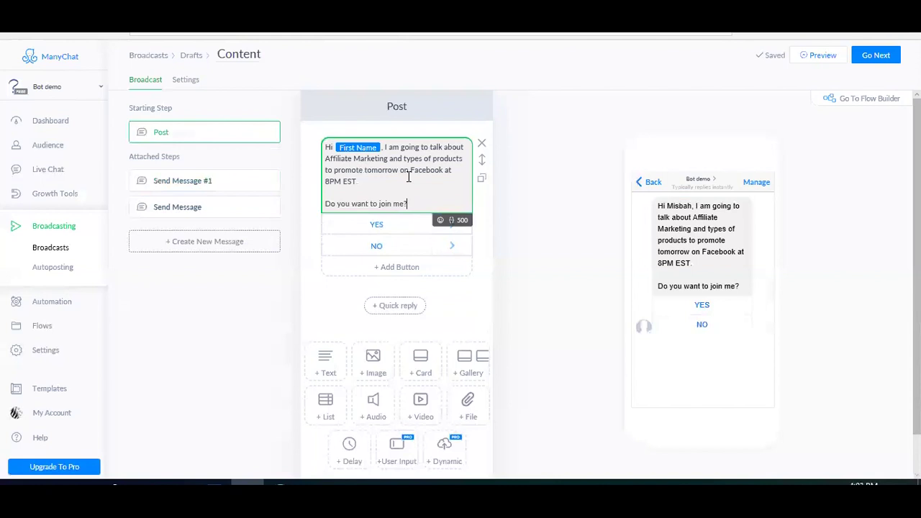
pyautogui.click(448, 232)
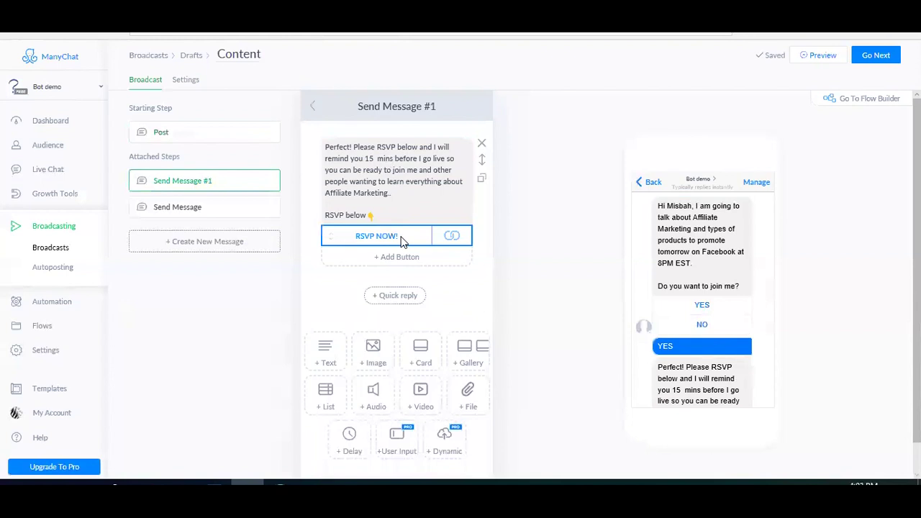
pyautogui.click(224, 136)
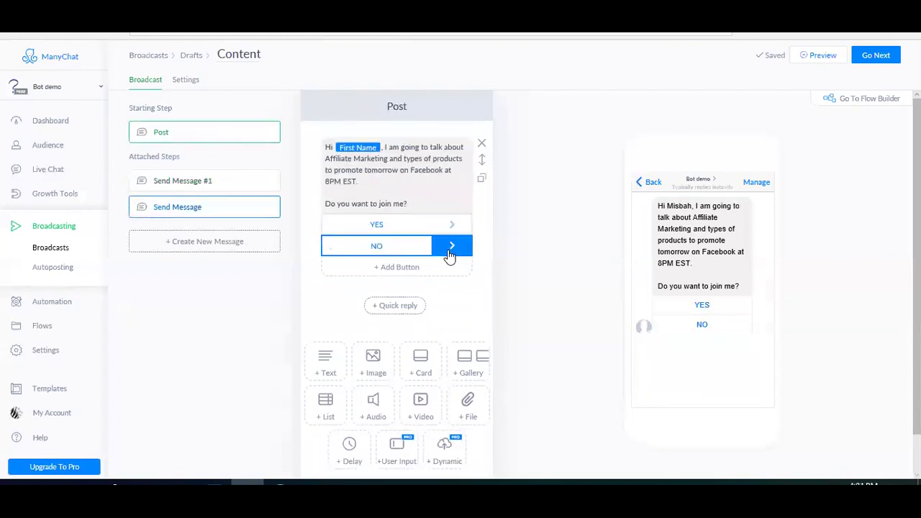
pyautogui.click(350, 158)
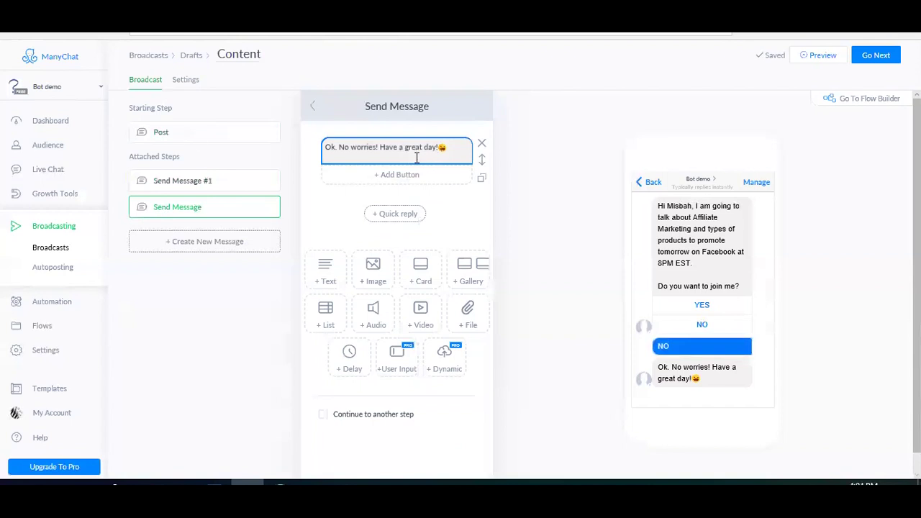
pyautogui.click(190, 134)
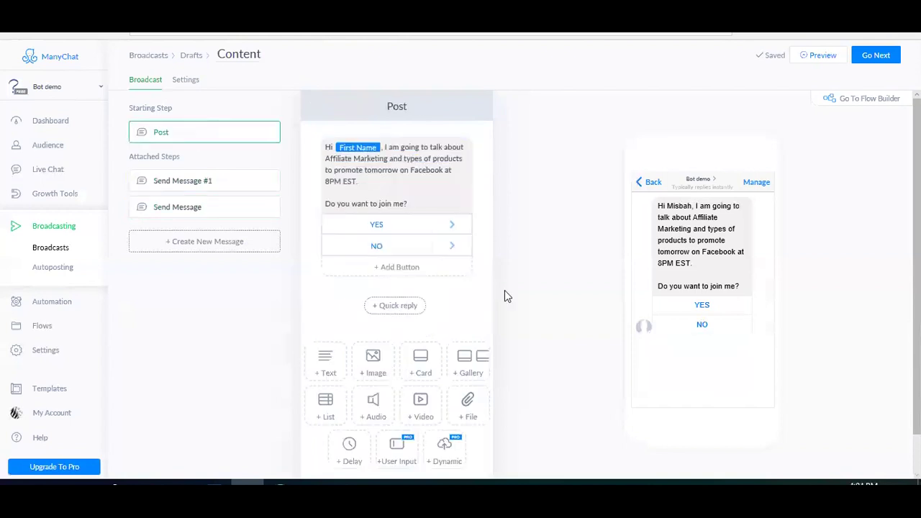
# - Add an Add Tag action with the new tag "CLICKED YES TO FACEBOOK LIVE" to the broadcast post's YES button
pyautogui.click(427, 226)
pyautogui.click(428, 230)
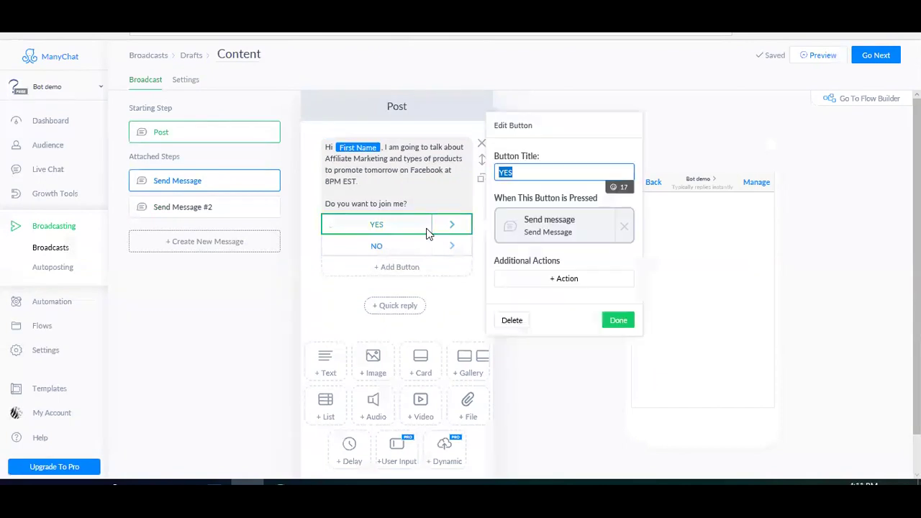
pyautogui.click(520, 283)
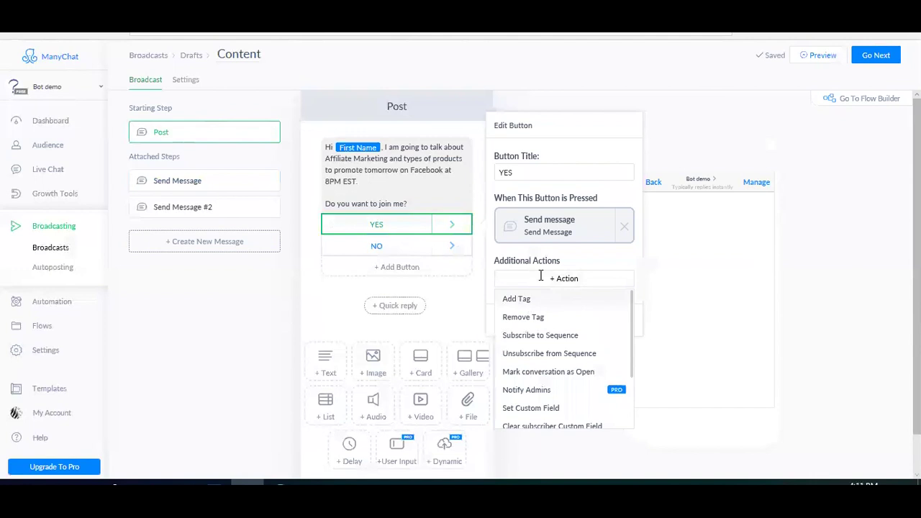
pyautogui.press('Return')
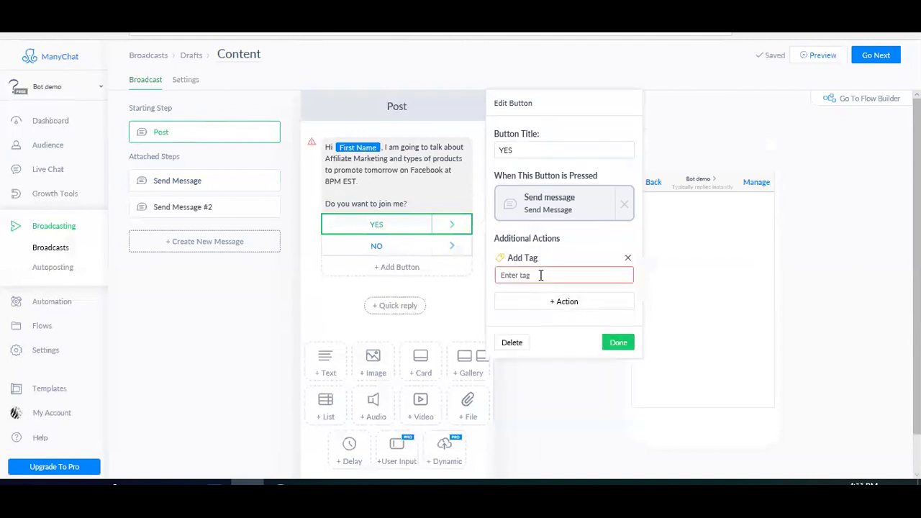
pyautogui.click(540, 275)
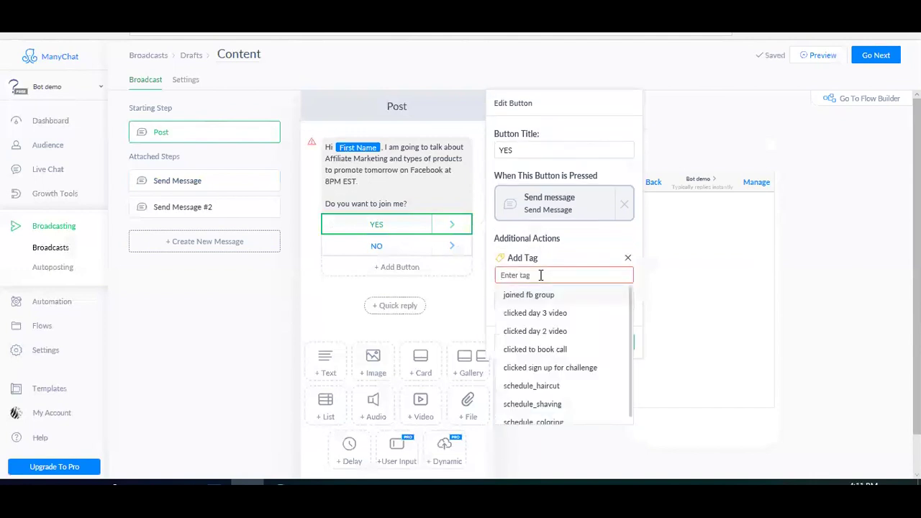
pyautogui.write('CLICKED ')
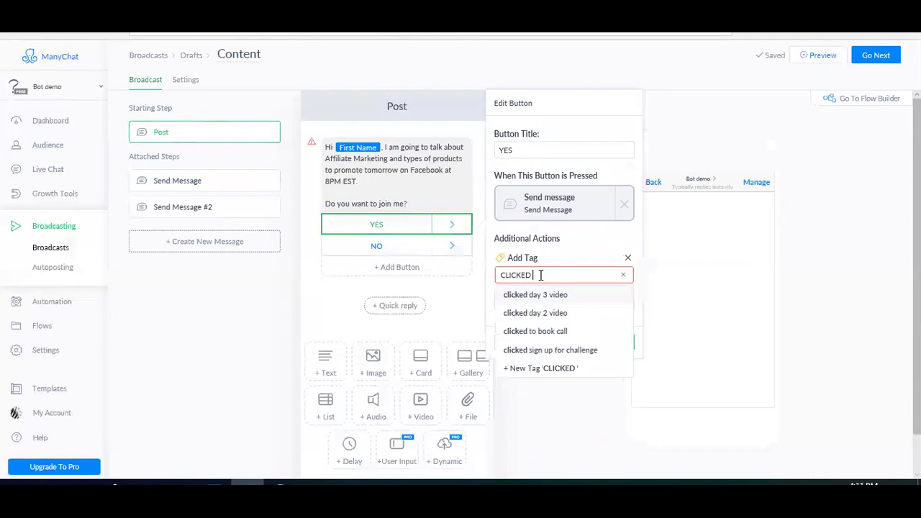
pyautogui.write('YES TO')
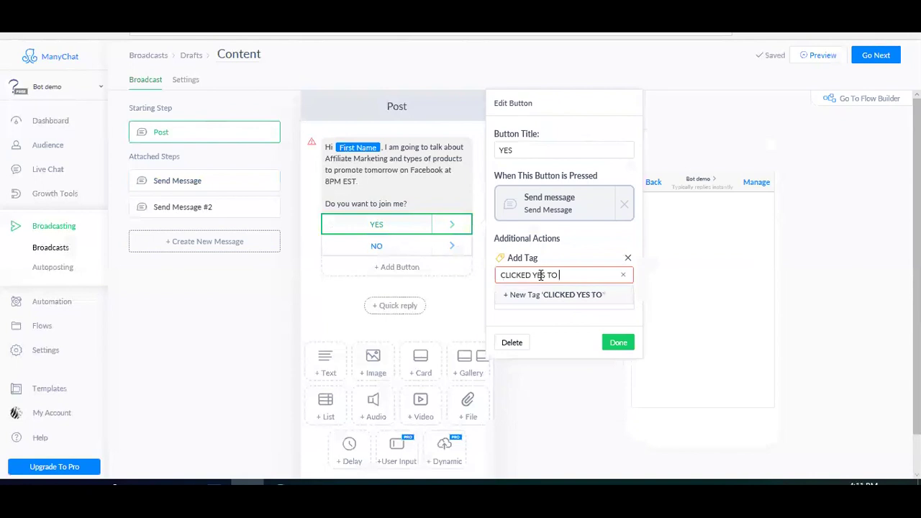
pyautogui.write(' FACEBOOK LIVE')
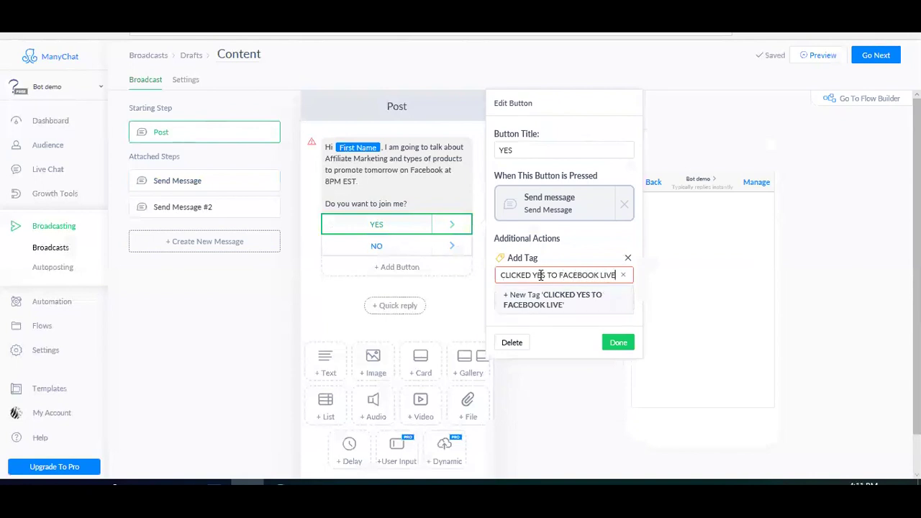
pyautogui.click(619, 343)
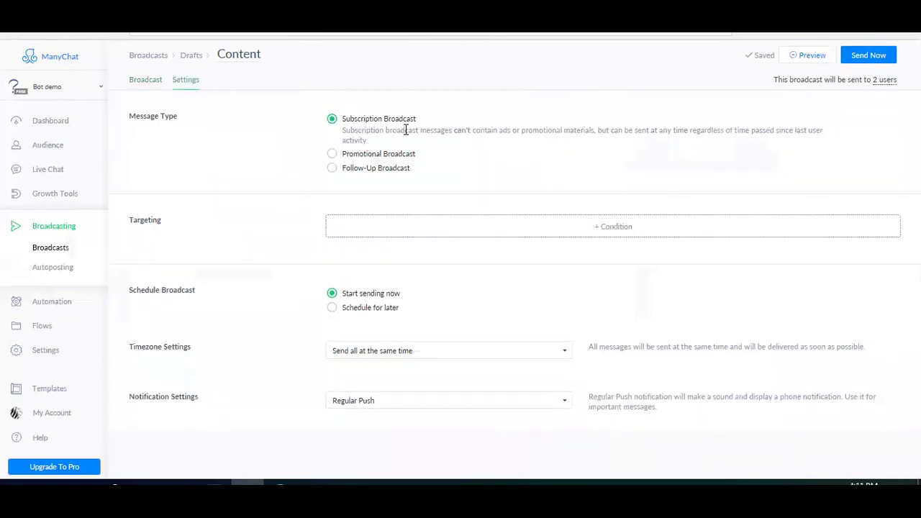
# - Target the broadcast at users who opted in through Growth Tool #49 and choose Schedule for later
pyautogui.click(541, 227)
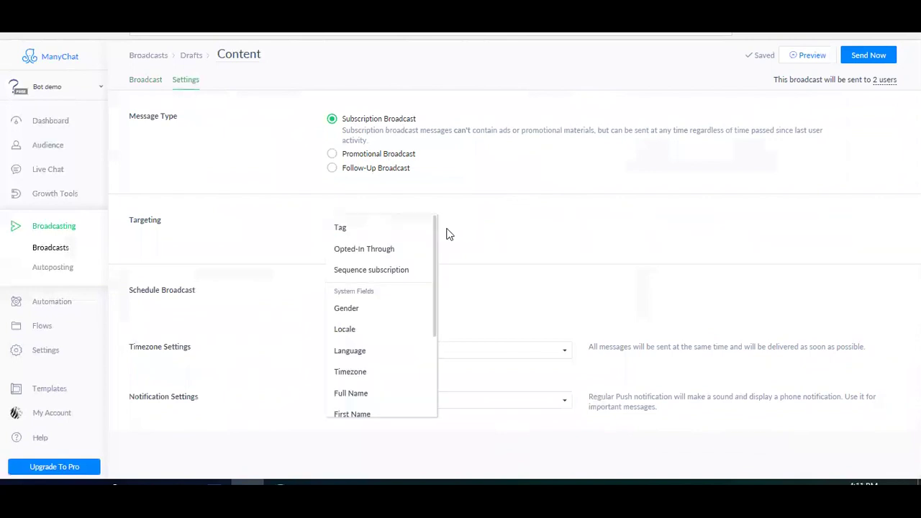
pyautogui.click(409, 249)
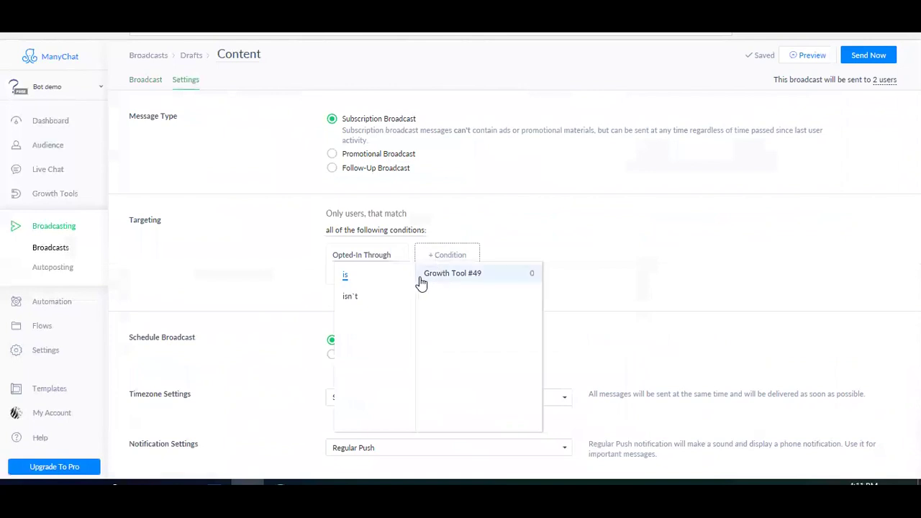
pyautogui.click(376, 278)
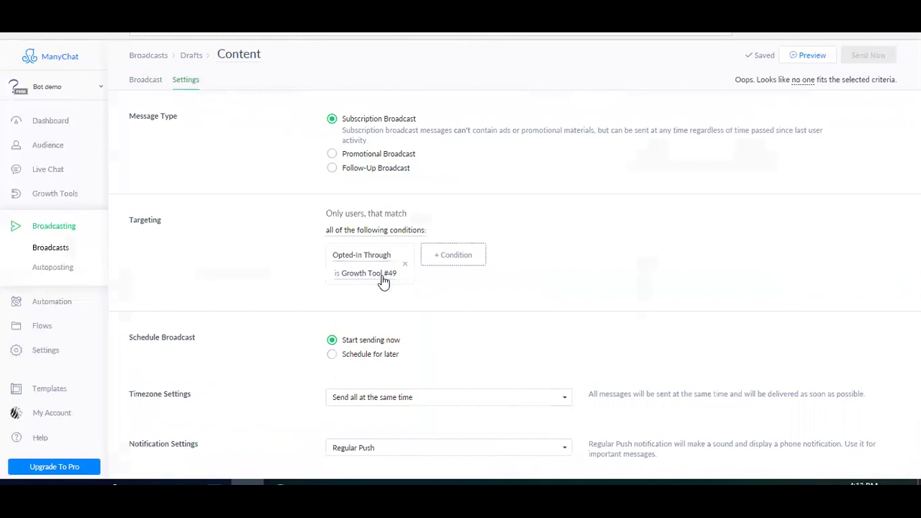
pyautogui.click(389, 355)
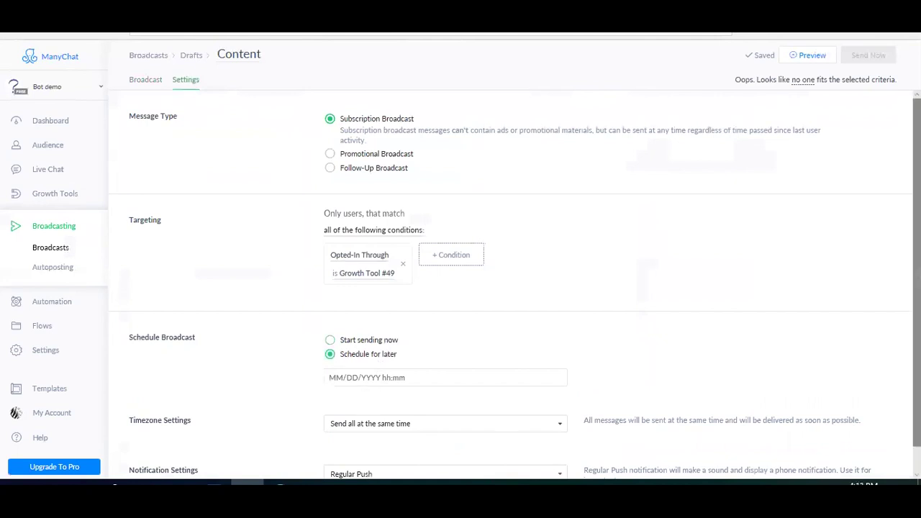
pyautogui.scroll(-2, 365, 409)
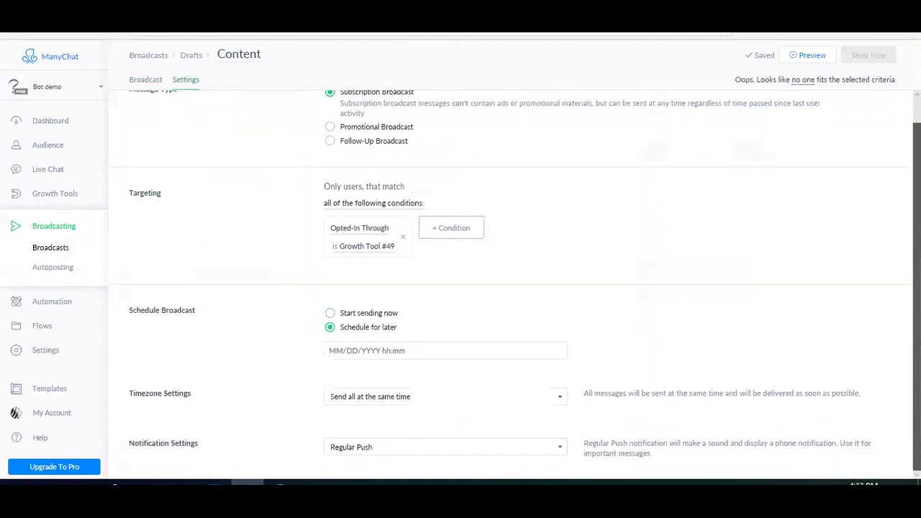
# - Try the Time travel and Limit sending time options for the broadcast's timezone setting, and return it to Send all at the same time
pyautogui.click(557, 404)
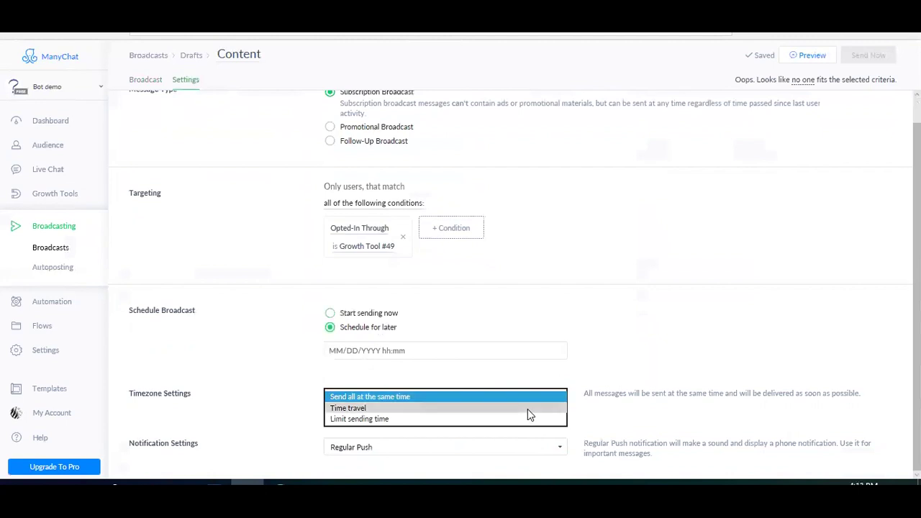
pyautogui.click(527, 409)
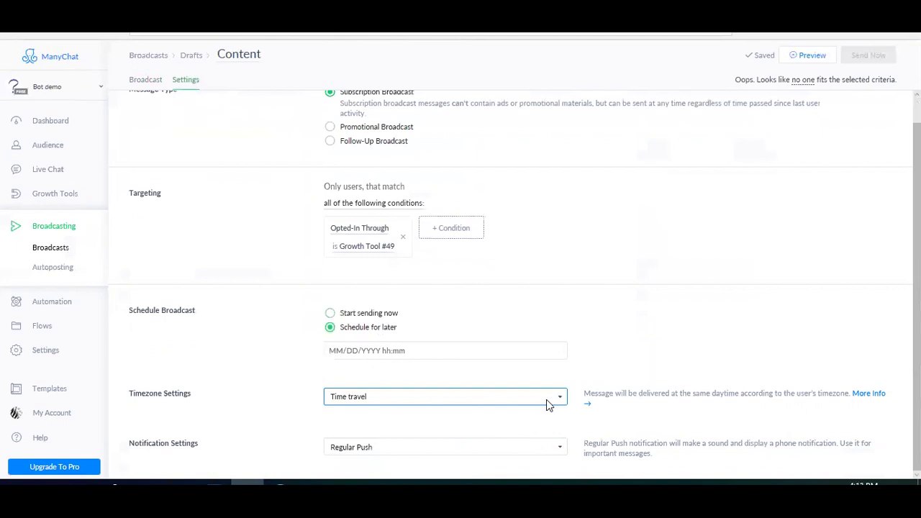
pyautogui.click(560, 402)
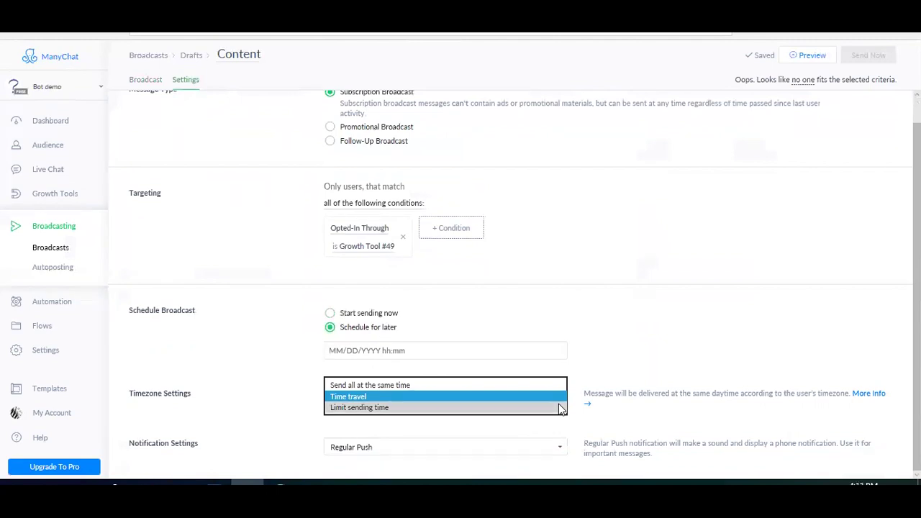
pyautogui.click(561, 408)
pyautogui.click(565, 400)
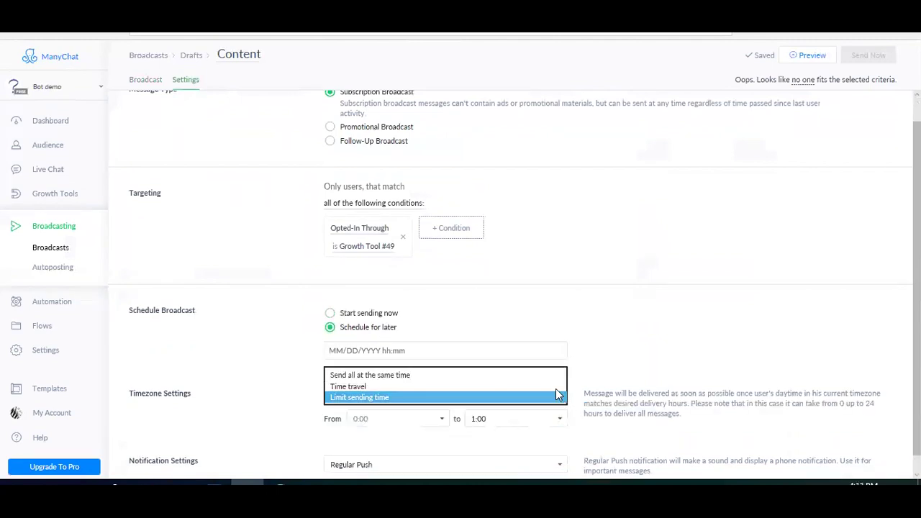
pyautogui.click(554, 390)
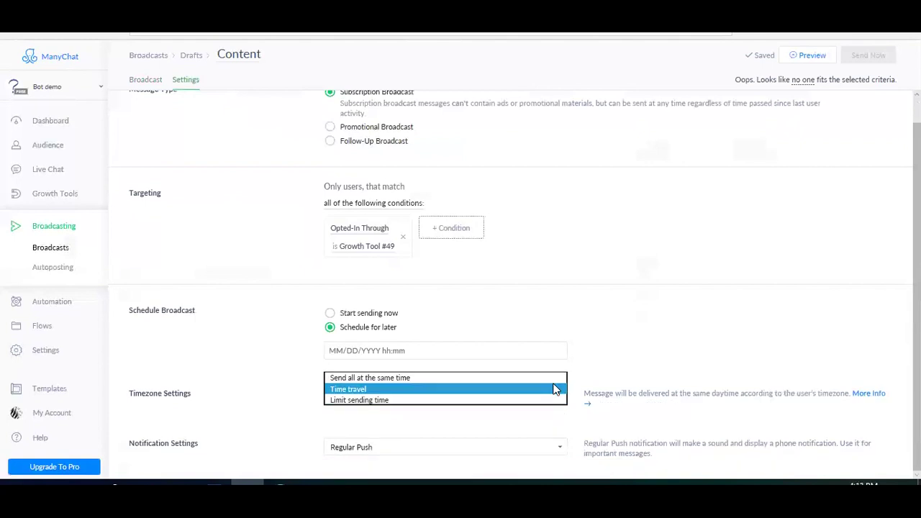
pyautogui.click(561, 397)
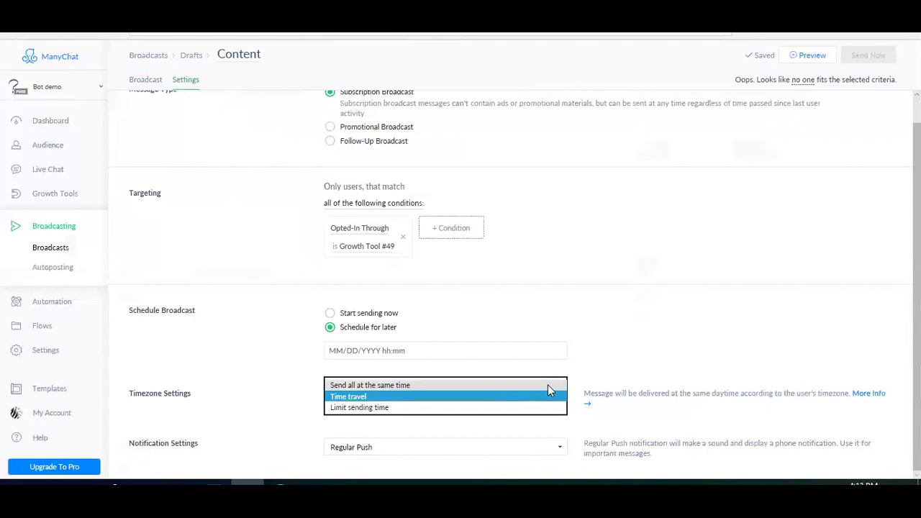
pyautogui.click(548, 386)
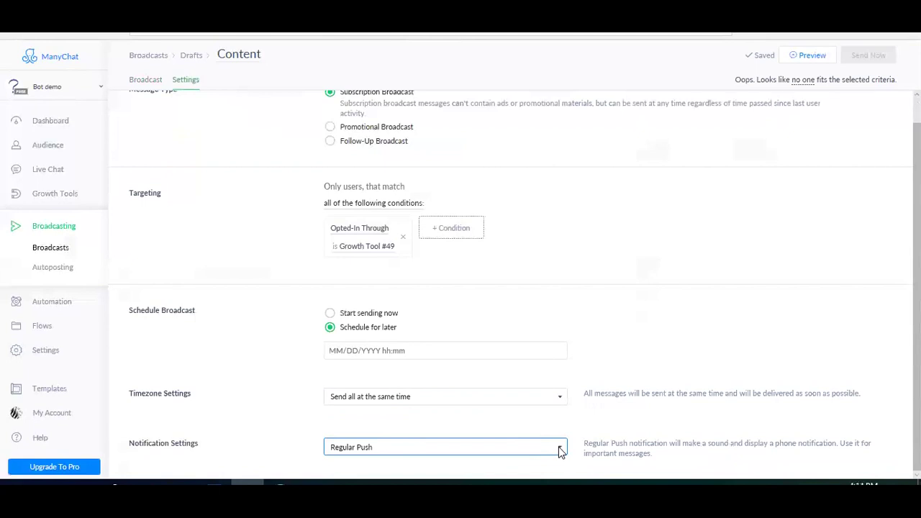
# - Try the Only 1 regular notification option for the broadcast's notifications and return the setting to Regular Push
pyautogui.click(558, 447)
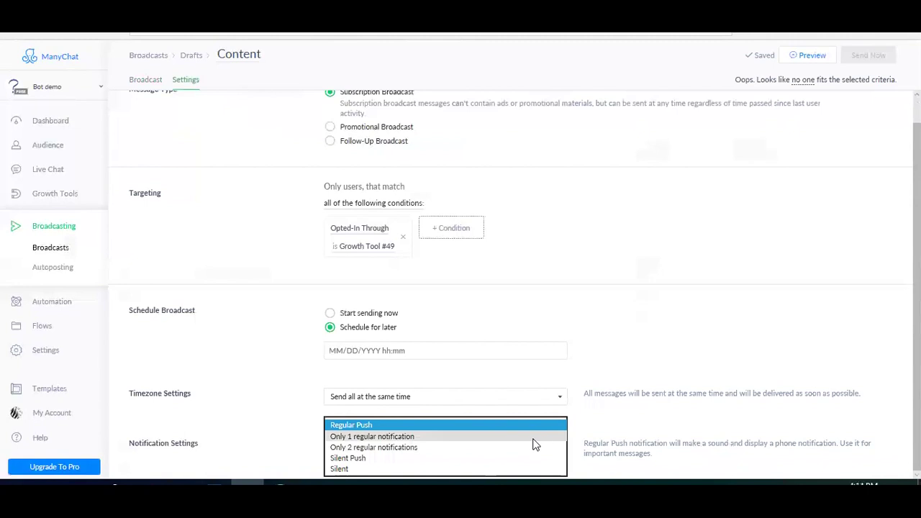
pyautogui.click(534, 439)
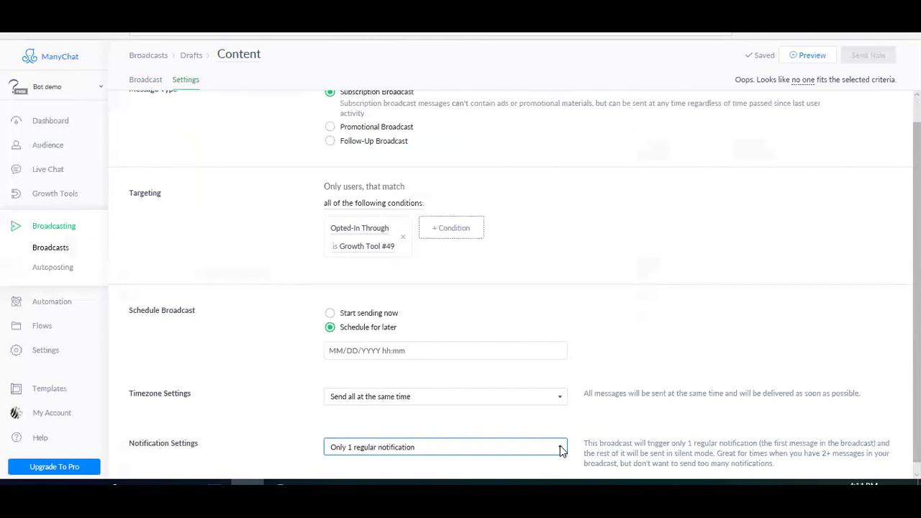
pyautogui.click(560, 446)
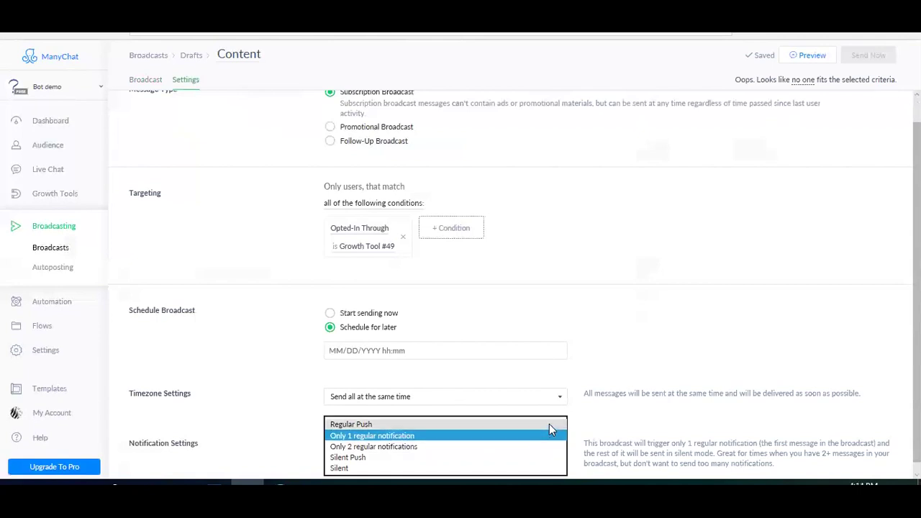
pyautogui.click(549, 423)
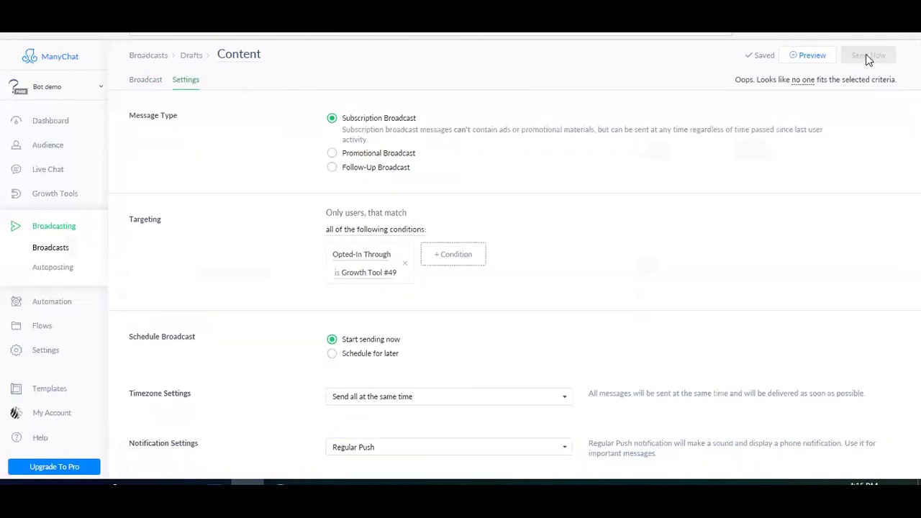